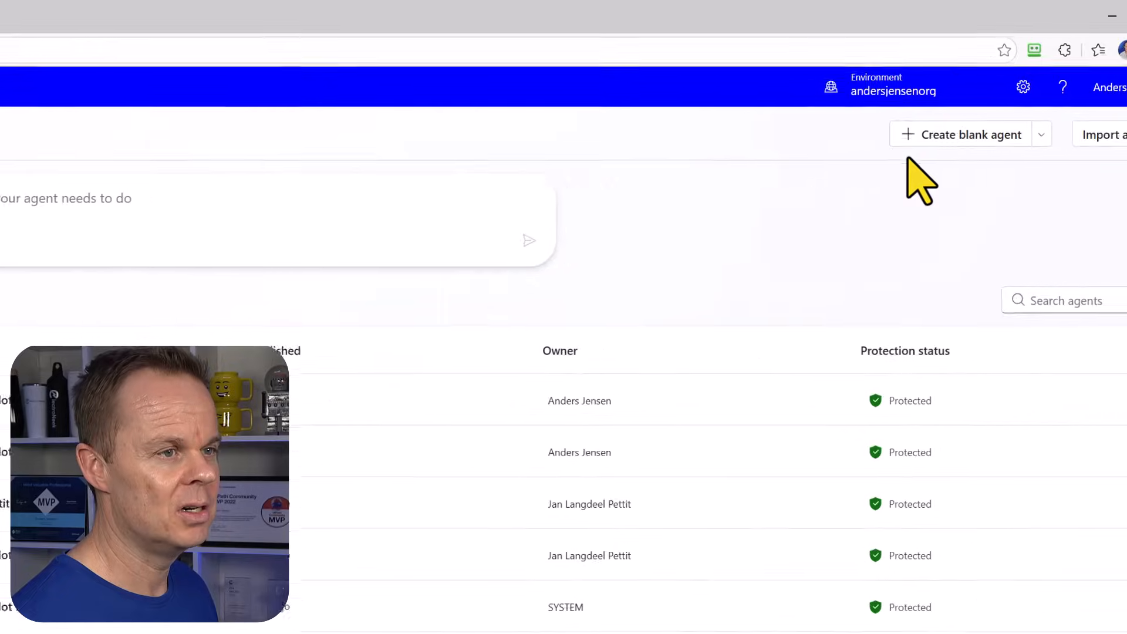
Step: Create a blank agent and save its name as Finance Agent
left_click(852, 144)
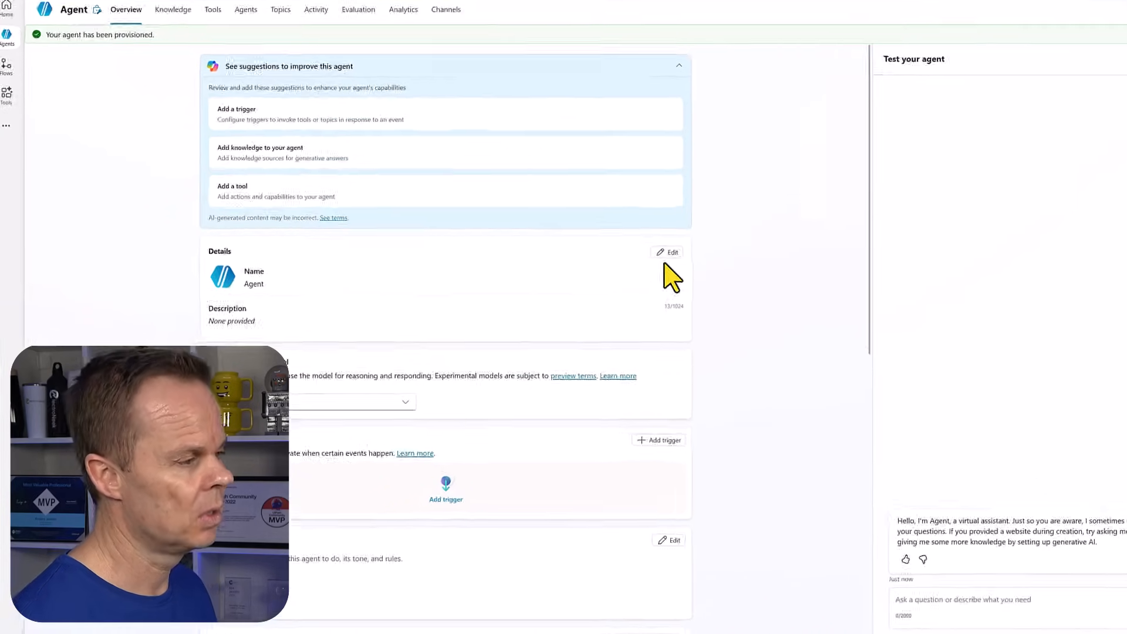
left_click(1036, 173)
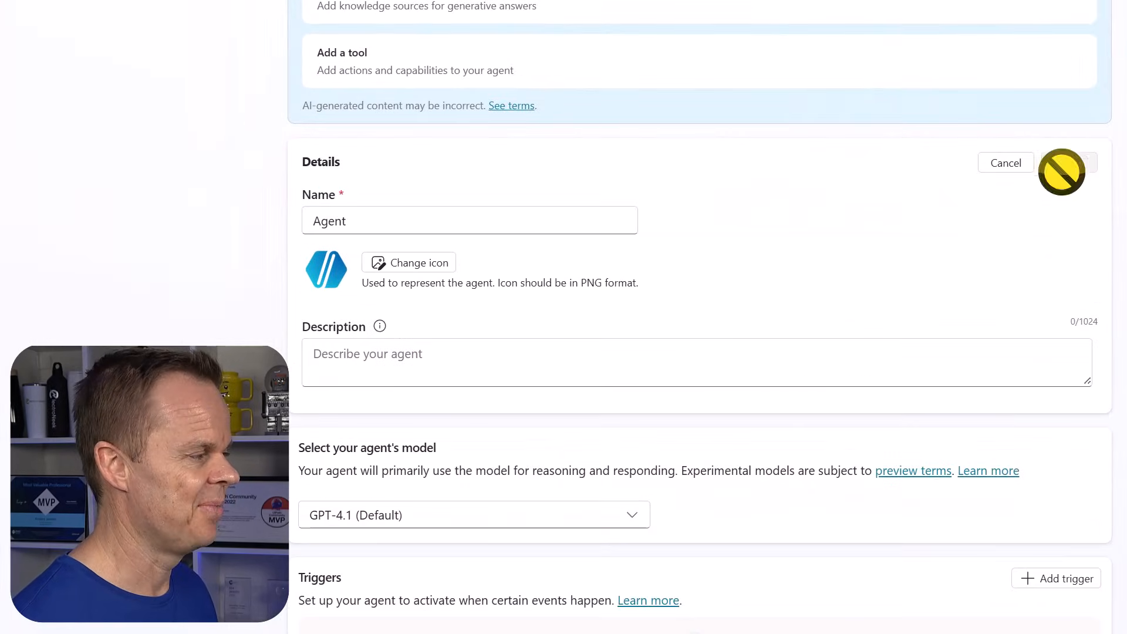
left_click(304, 222)
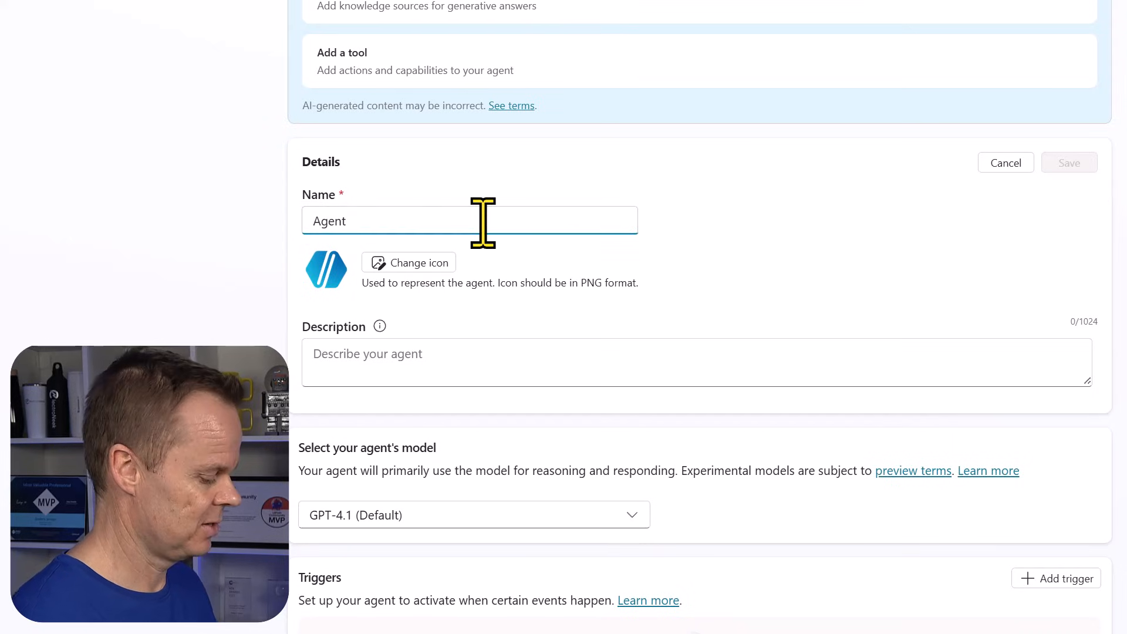
type("Finance")
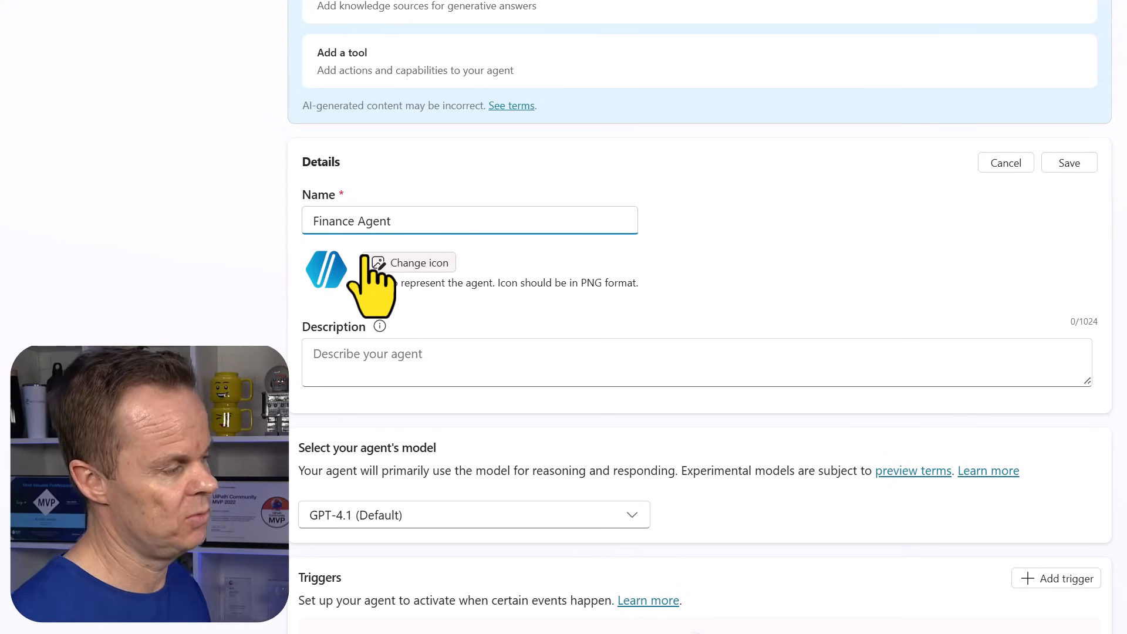
left_click(1069, 162)
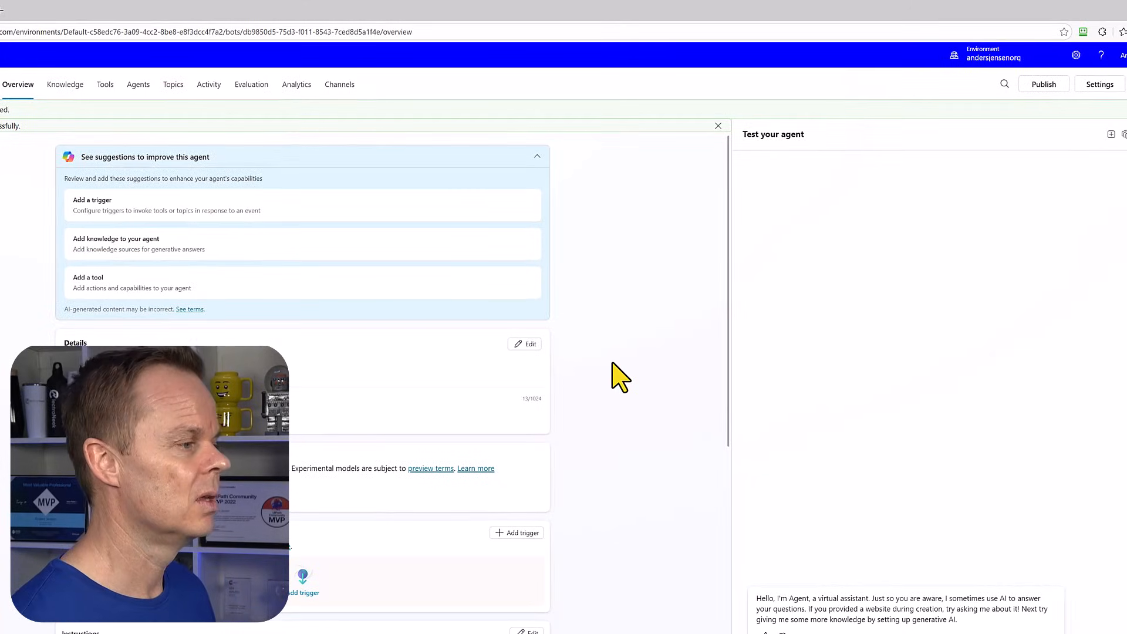
Step: Publish the Finance Agent with the Force newest version option enabled
left_click(1041, 85)
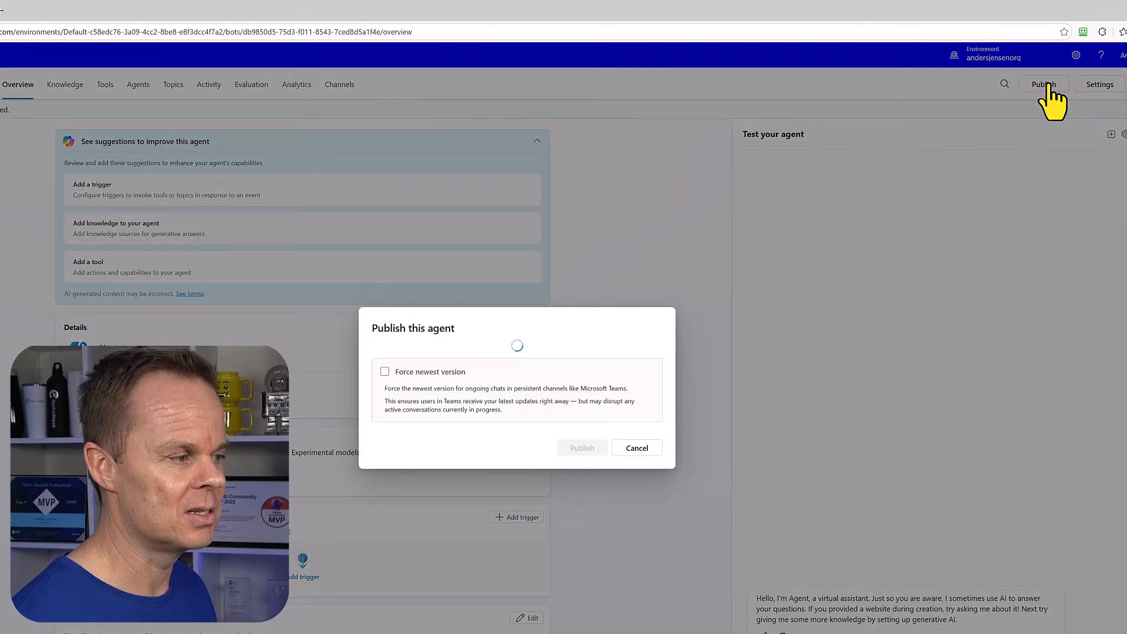
left_click(411, 373)
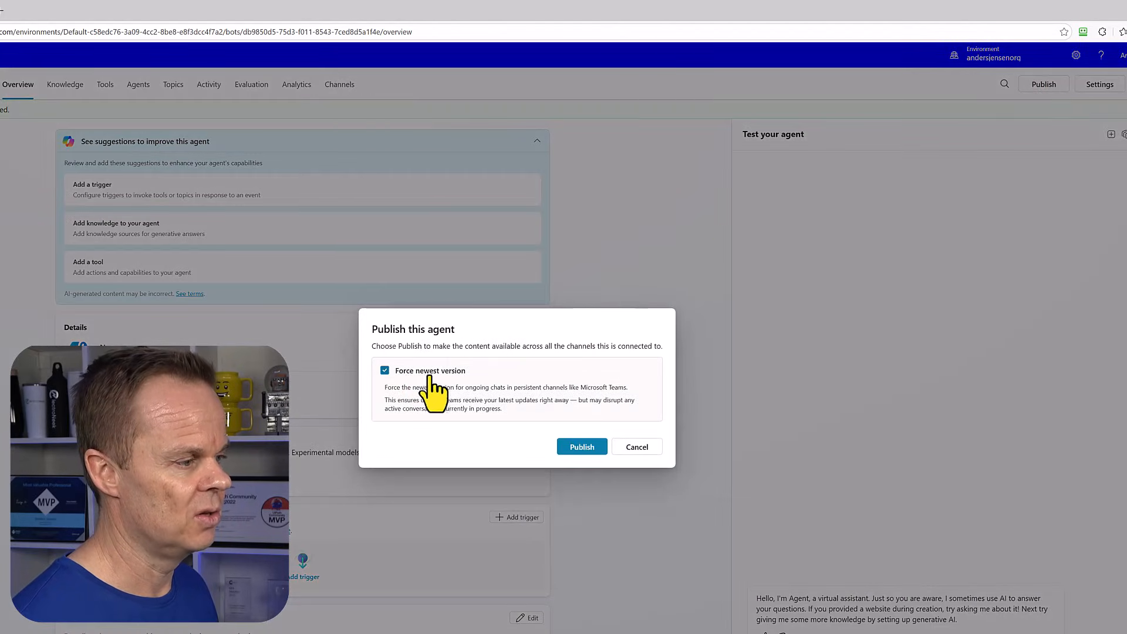
left_click(581, 448)
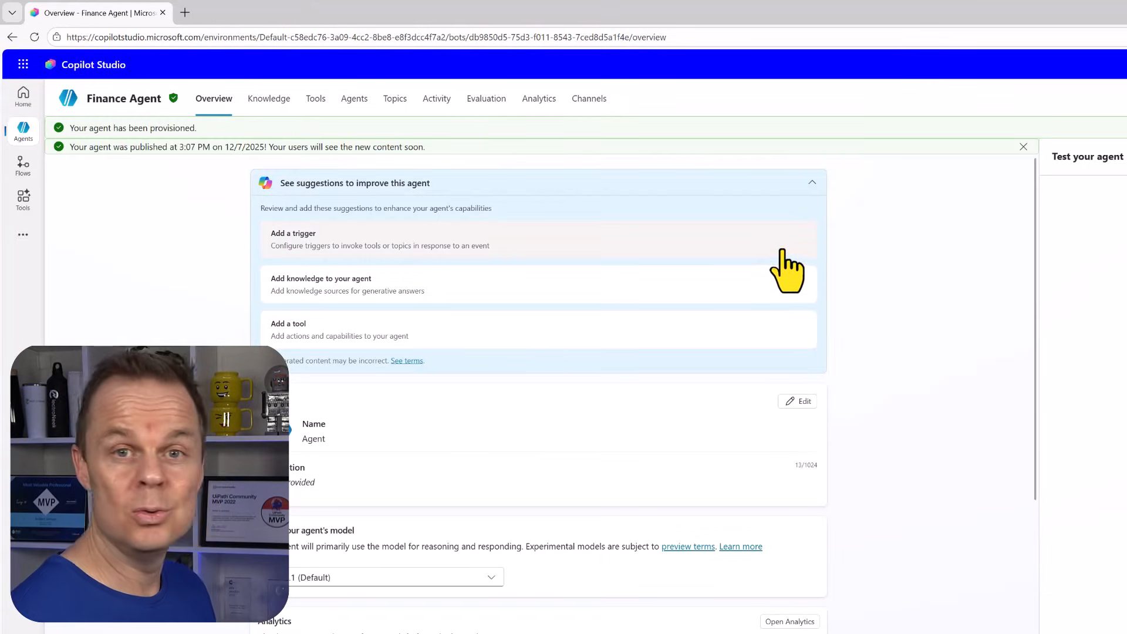
Step: Add the Teams and Microsoft 365 Copilot channel to the Finance Agent
left_click(604, 102)
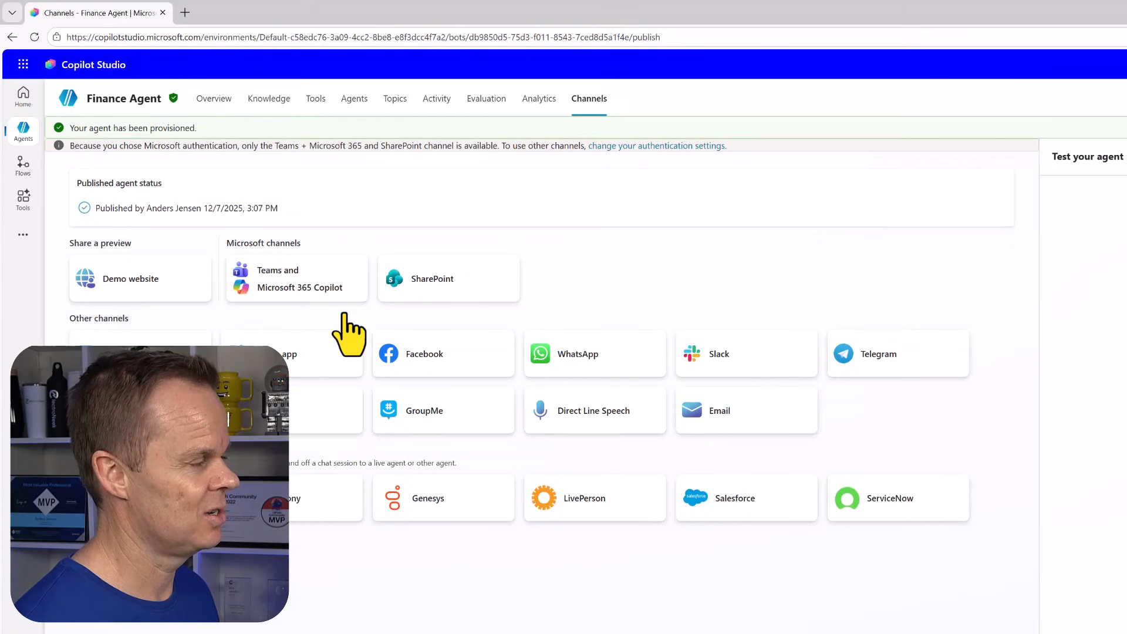
left_click(320, 293)
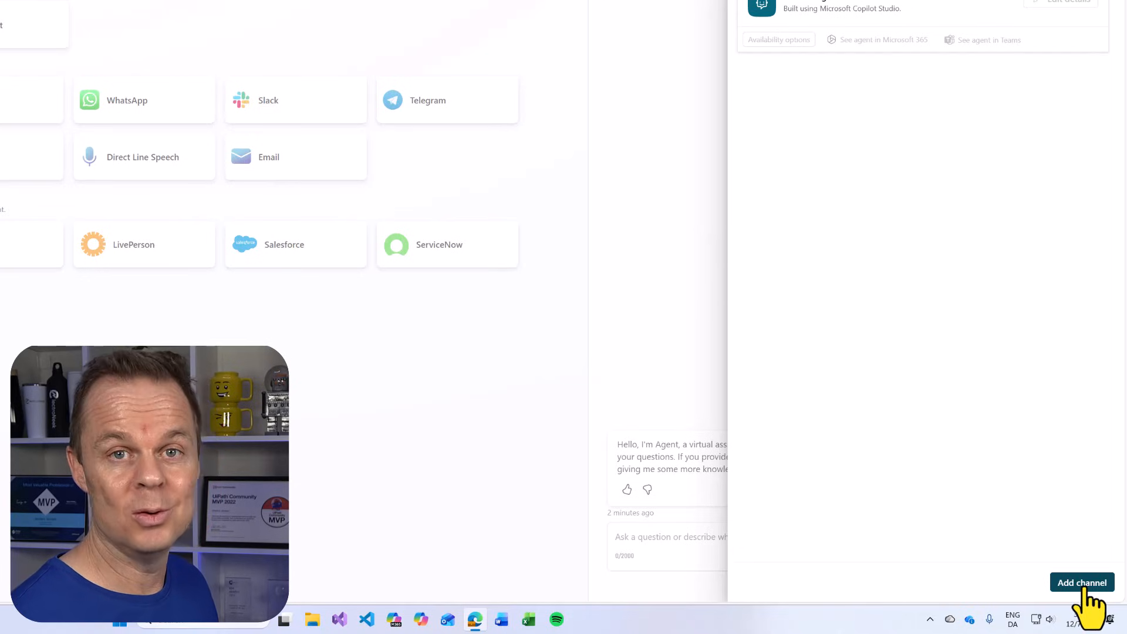
left_click(1087, 589)
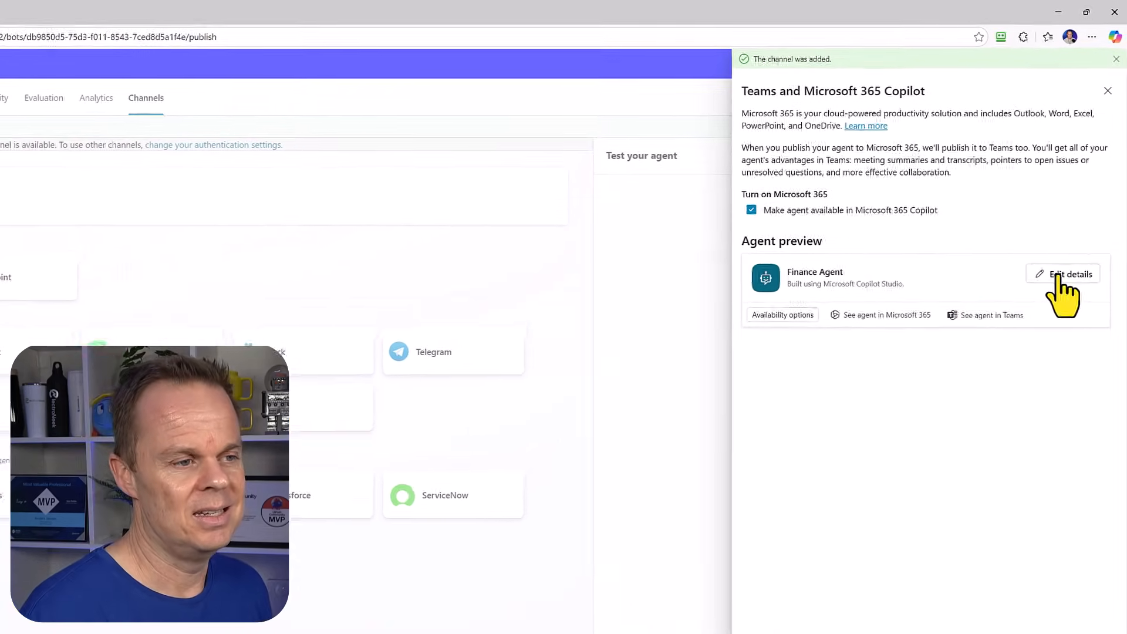
Step: In the channel's agent details, replace the icon with the finance PNG from the Desktop and make its background color white
left_click(1056, 275)
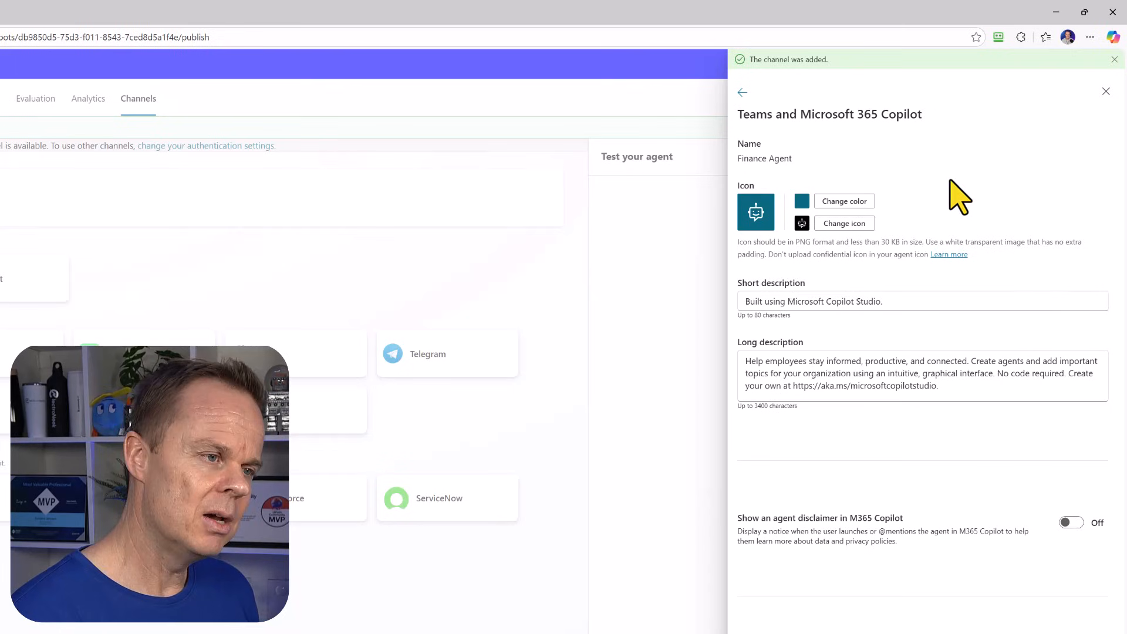
left_click(858, 229)
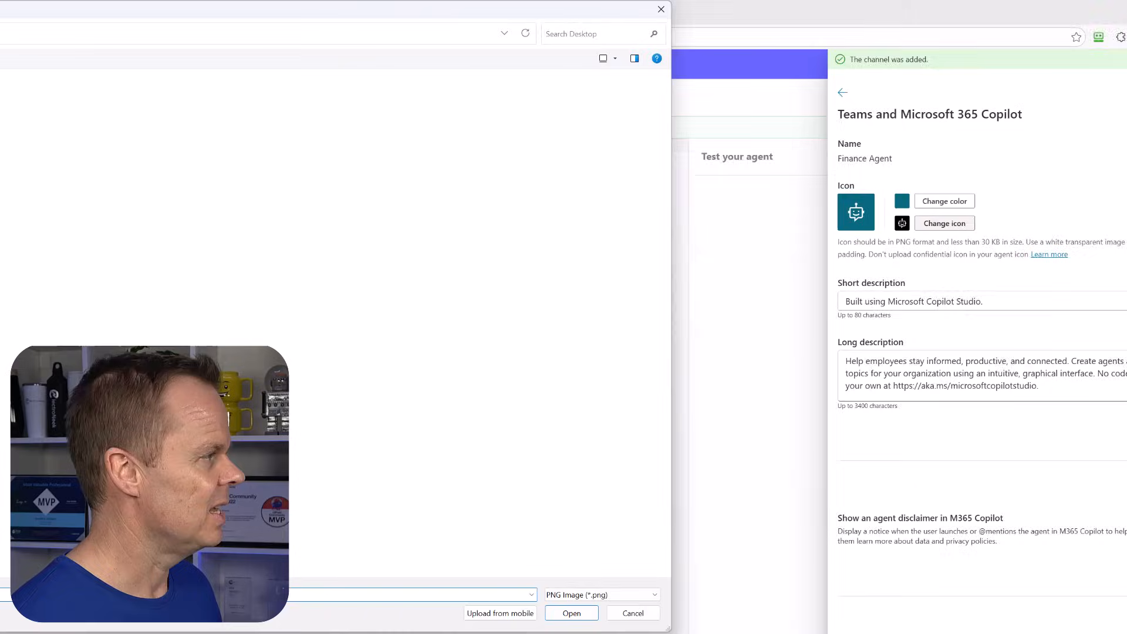
left_click(145, 114)
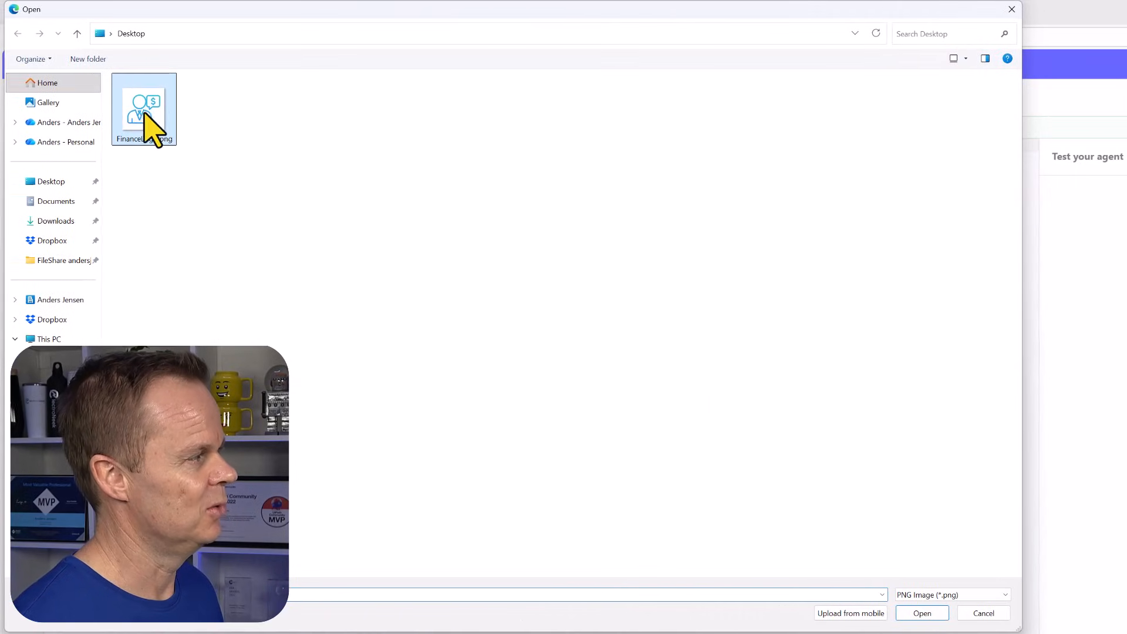
left_click(924, 613)
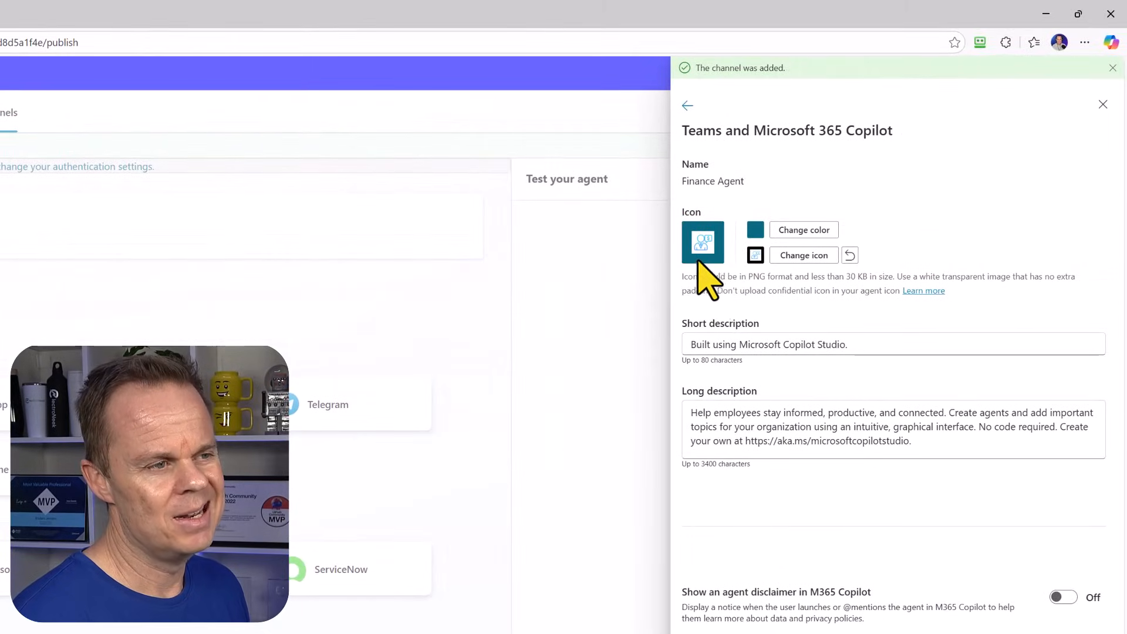
left_click(803, 231)
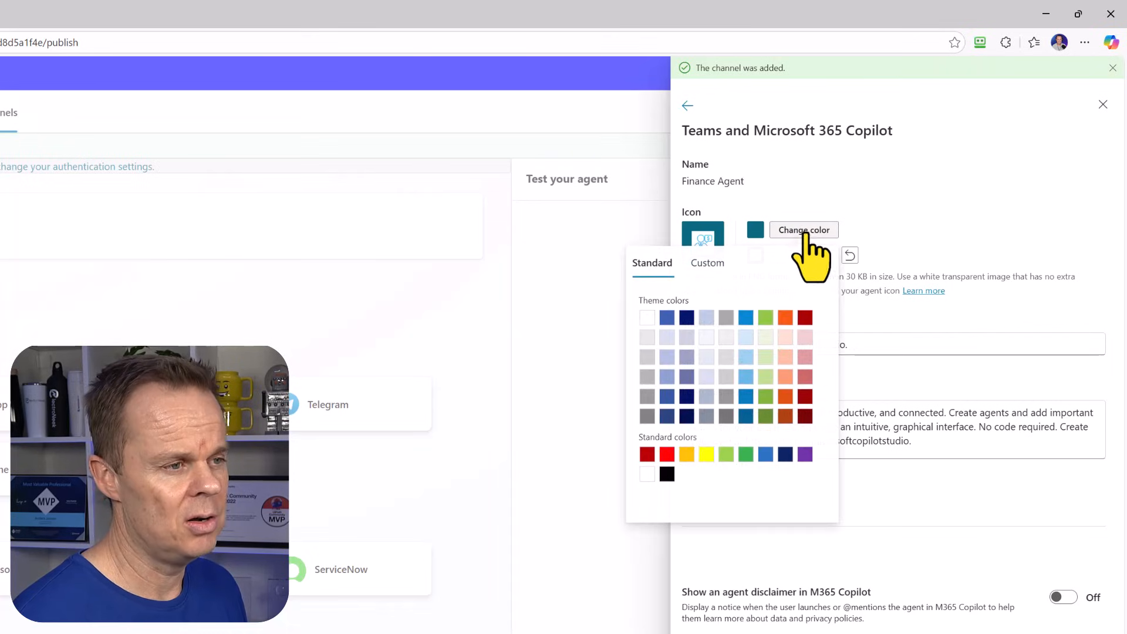
left_click(642, 323)
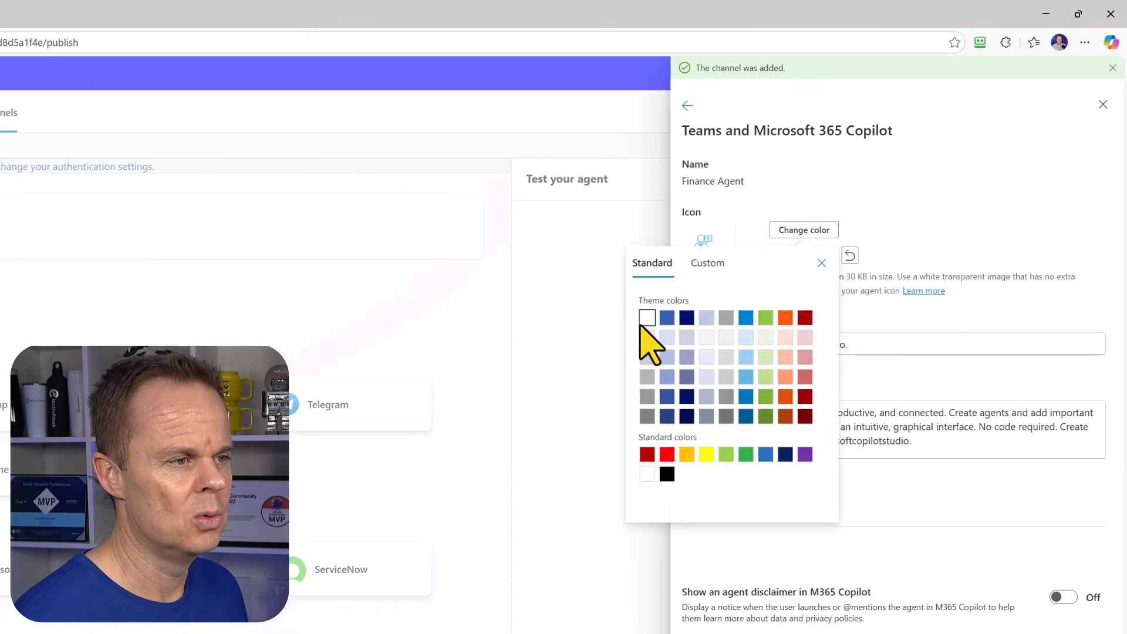
left_click(821, 263)
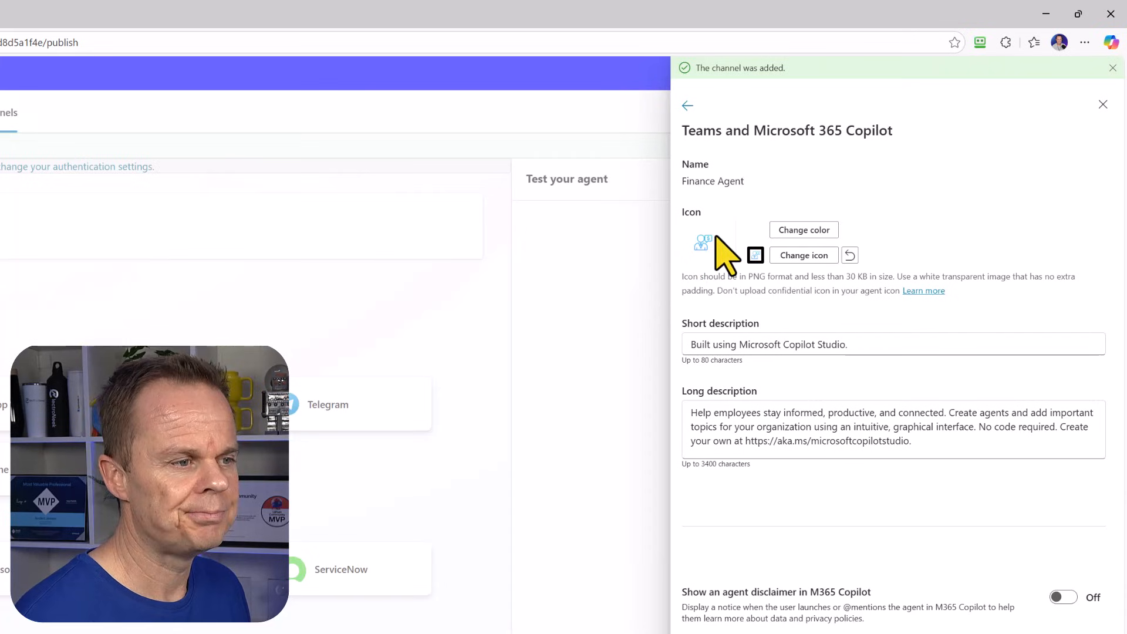
Step: Replace the short description with "This is the finance agent of" followed by the organization's name
left_click_drag(863, 343, 681, 355)
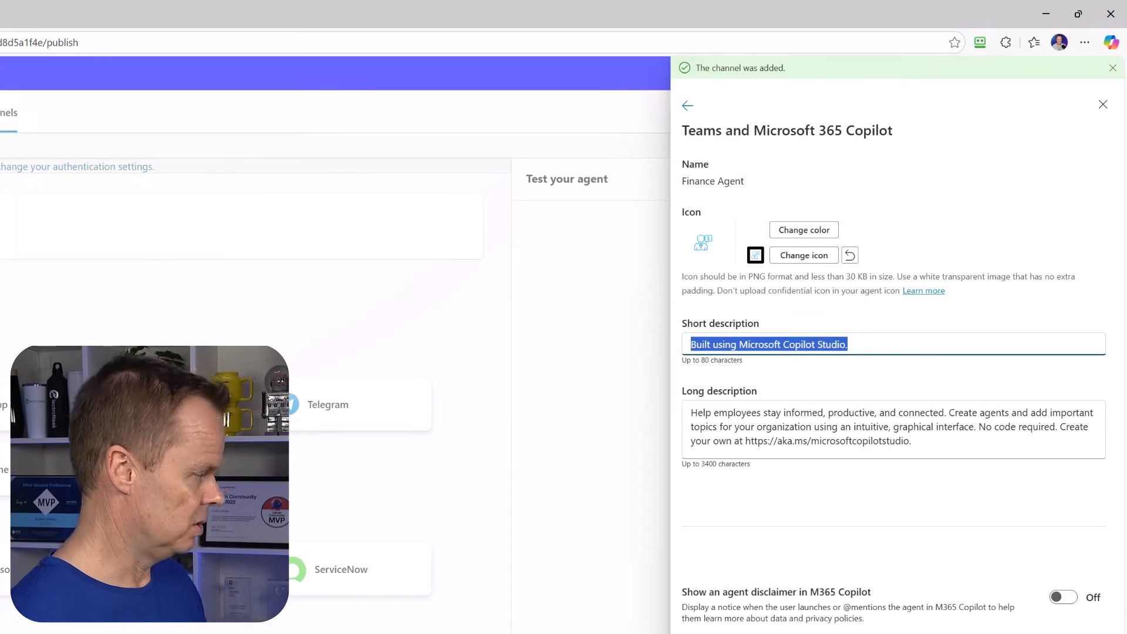
type("Th")
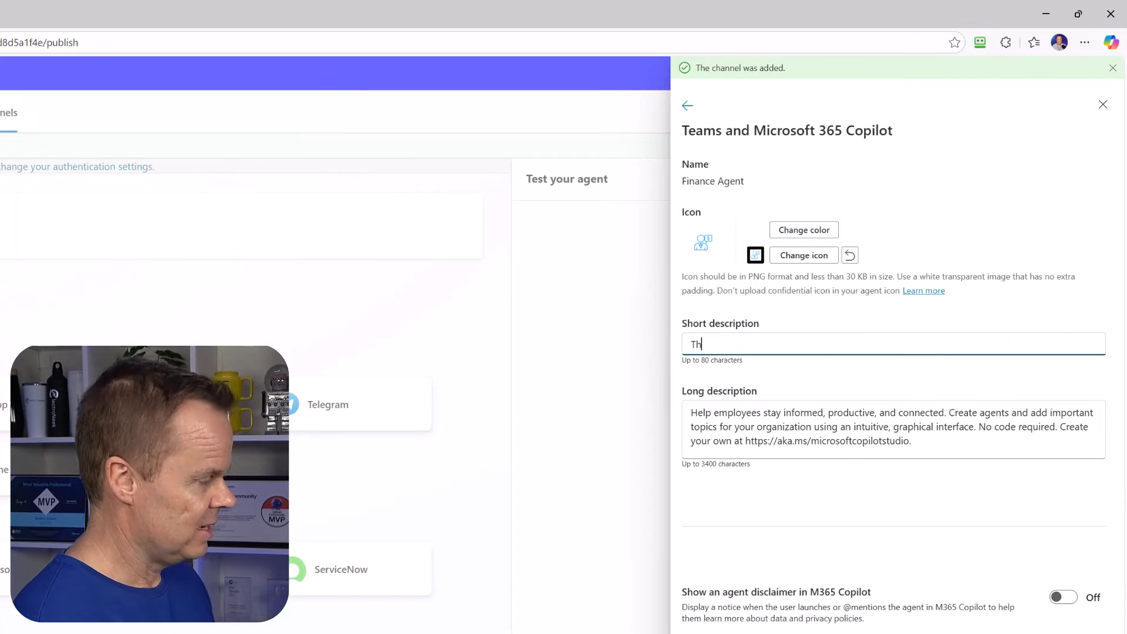
type("is is the finance agent of andersjensenorg.")
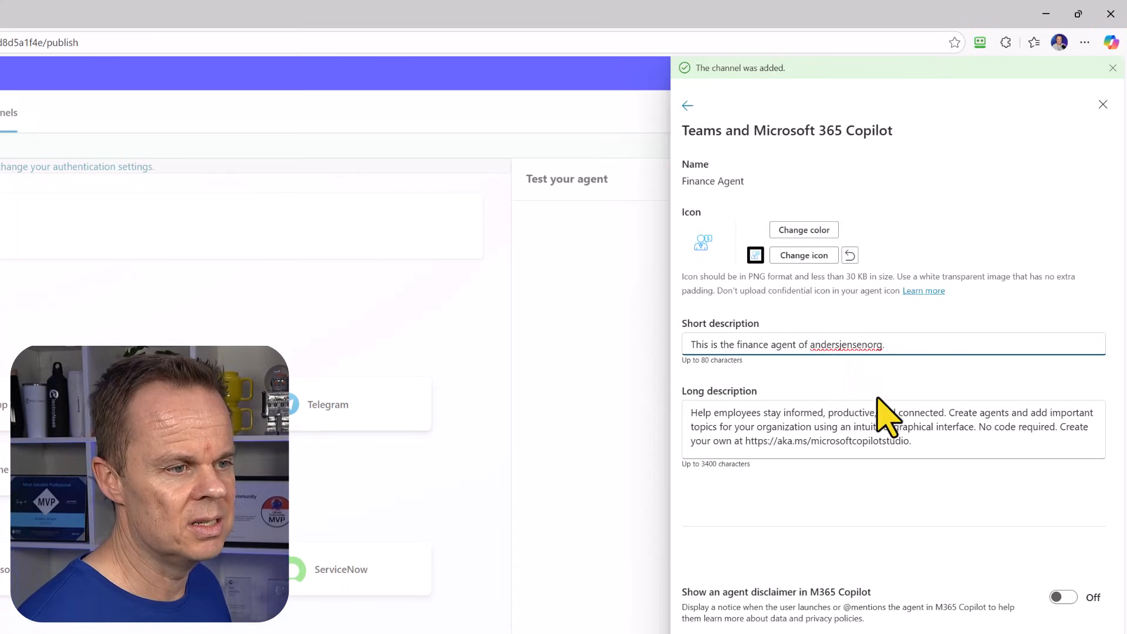
Step: Replace the long description with "This finance agent helps the finance department of" followed by the organization's name
left_click_drag(936, 446, 663, 399)
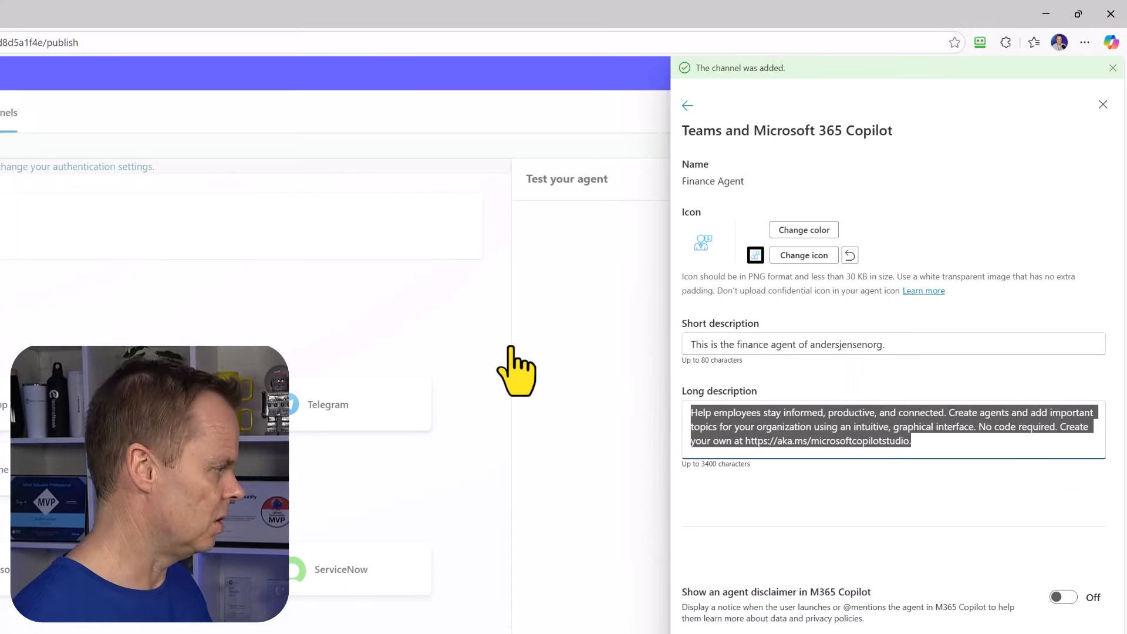
type("Th")
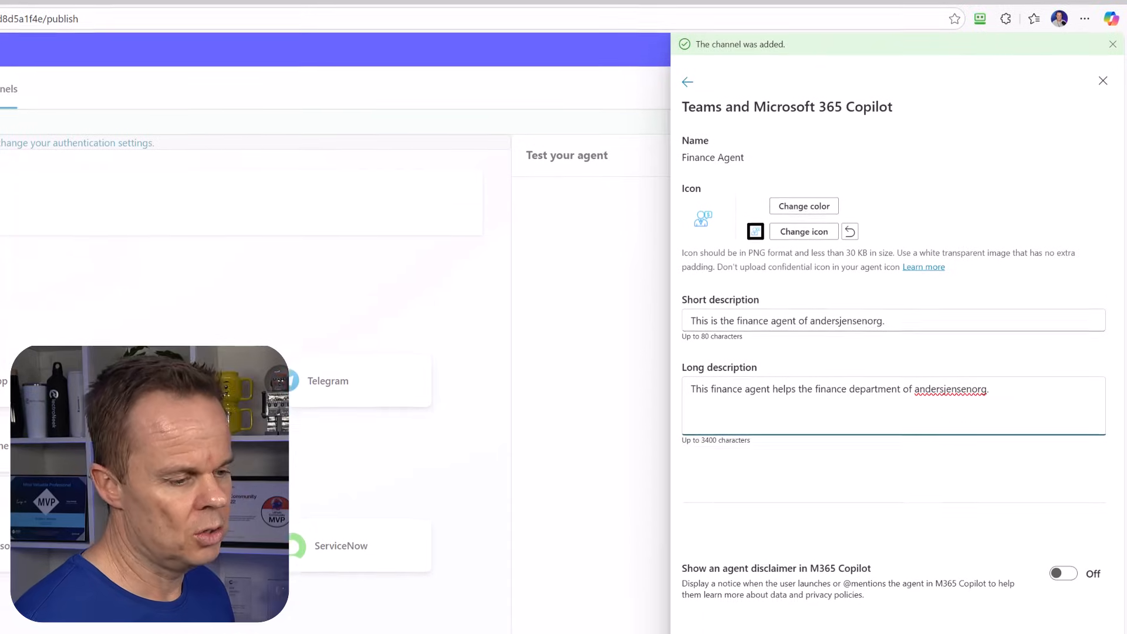
Step: Expand the additional agent details, replace the placeholder developer name with the developer's full name, and save the details
left_click(717, 469)
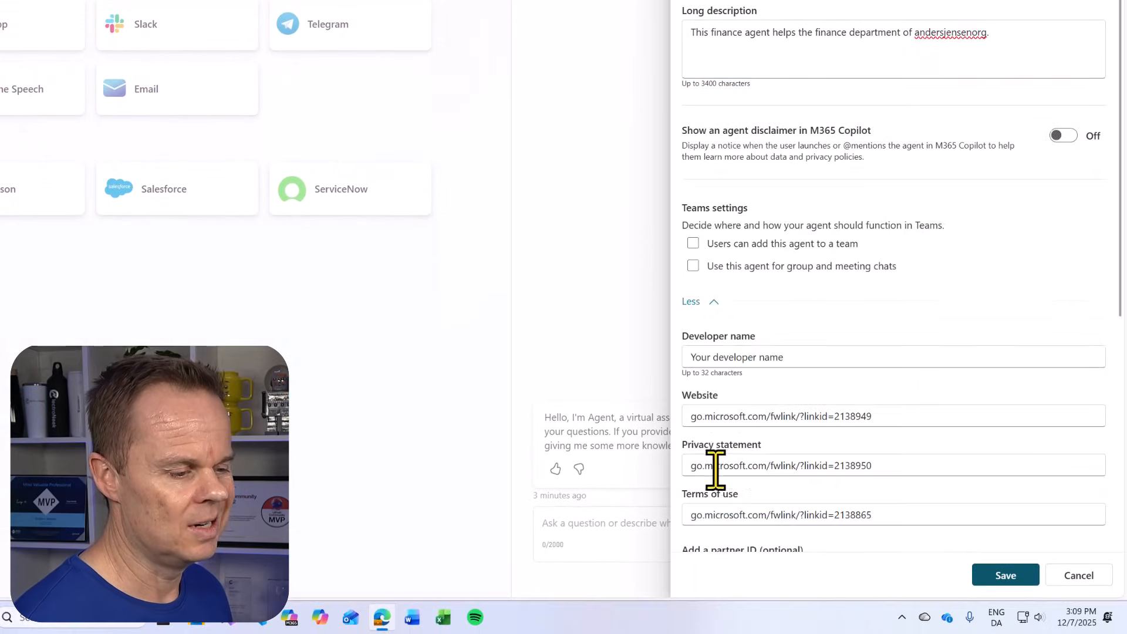
scroll(740, 457, "down", 5)
left_click_drag(799, 216, 688, 216)
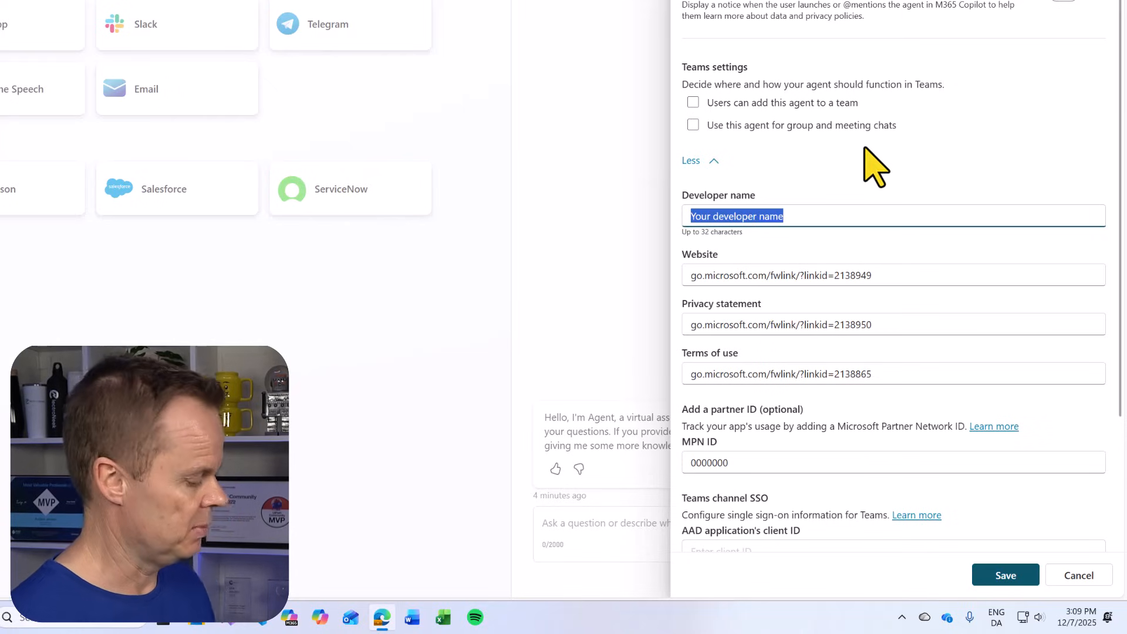
type("Anders Jensen")
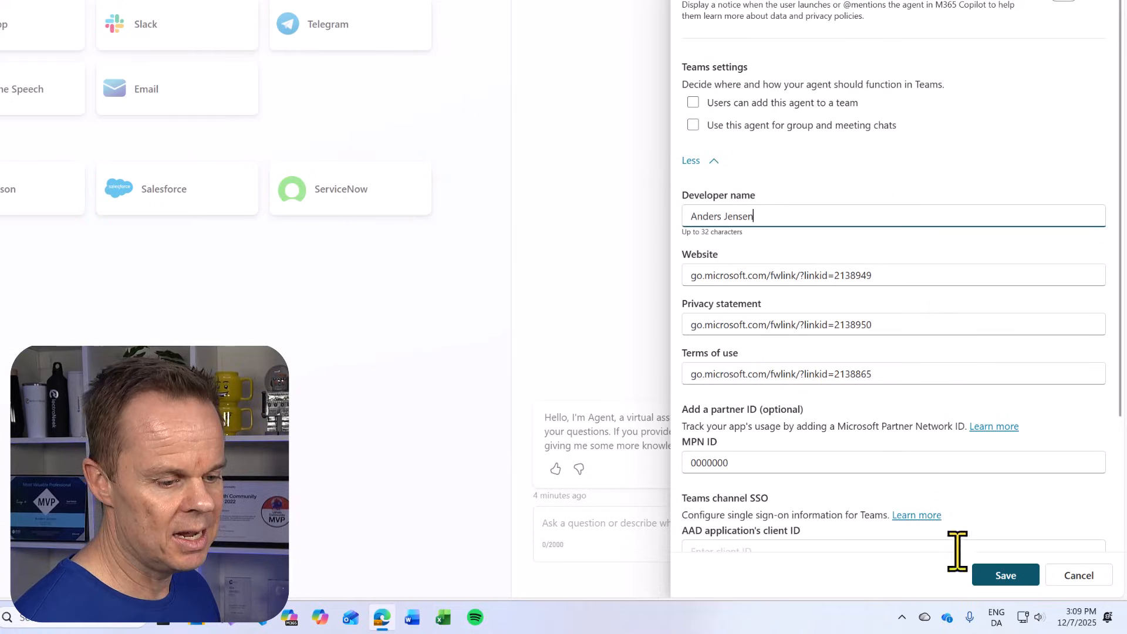
left_click(1003, 575)
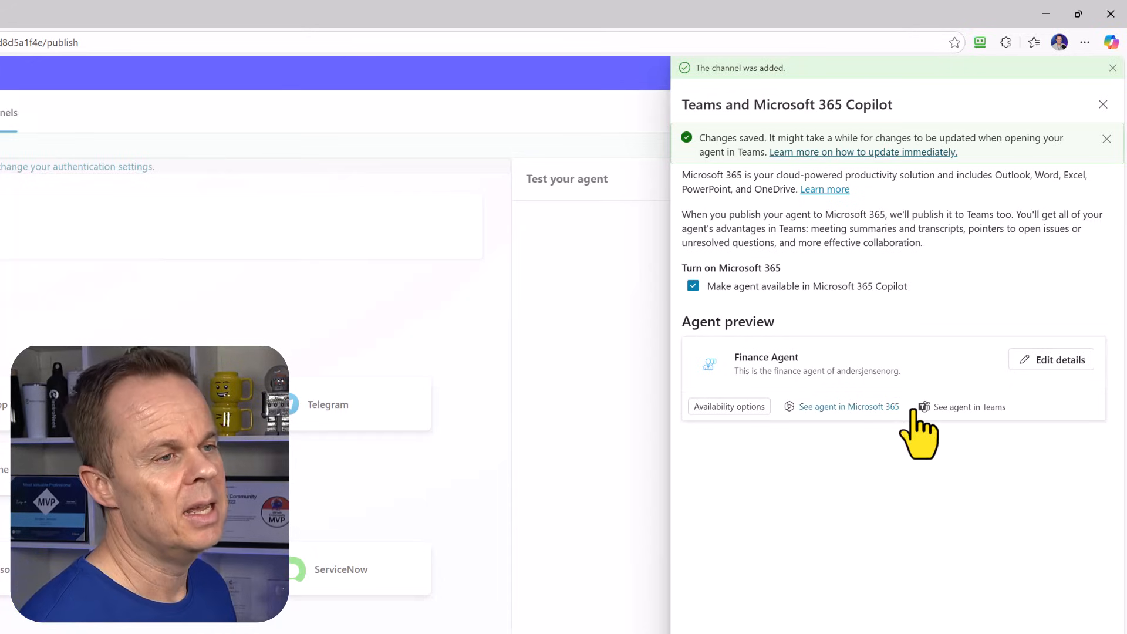
Step: Close the channel details and republish the agent, forcing the newest version for ongoing chats
left_click(1103, 105)
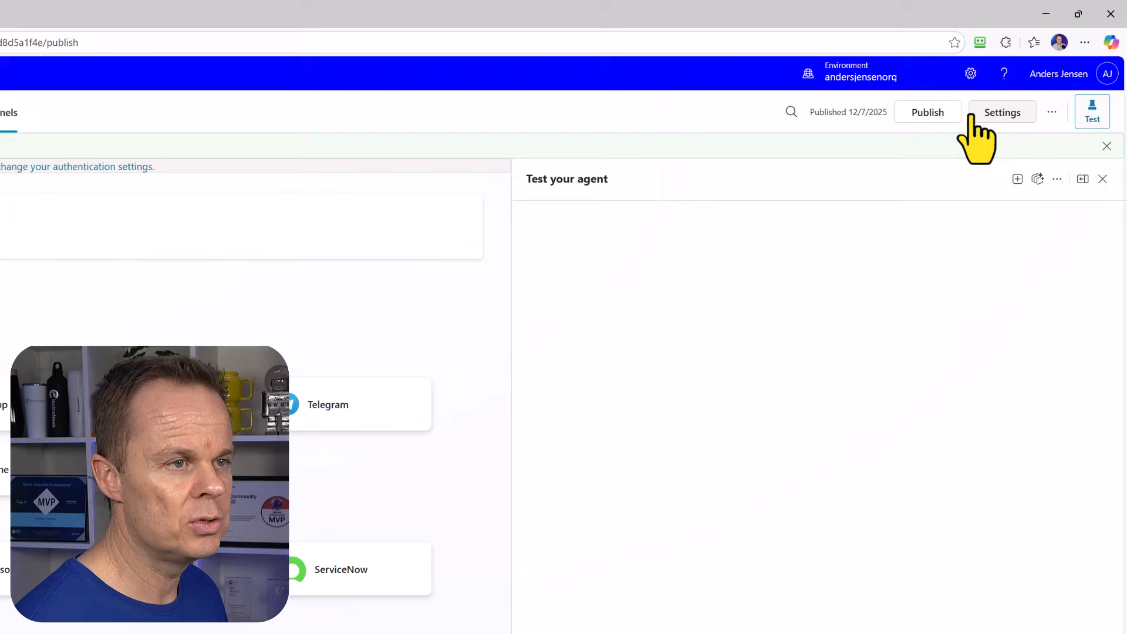
left_click(933, 114)
left_click(176, 333)
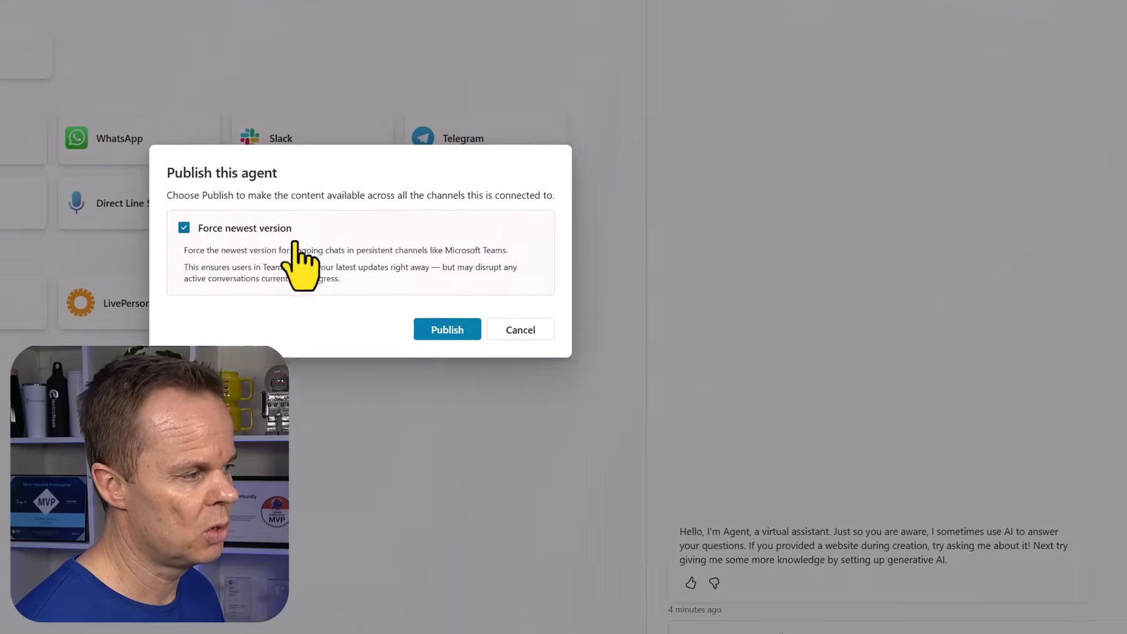
left_click(395, 432)
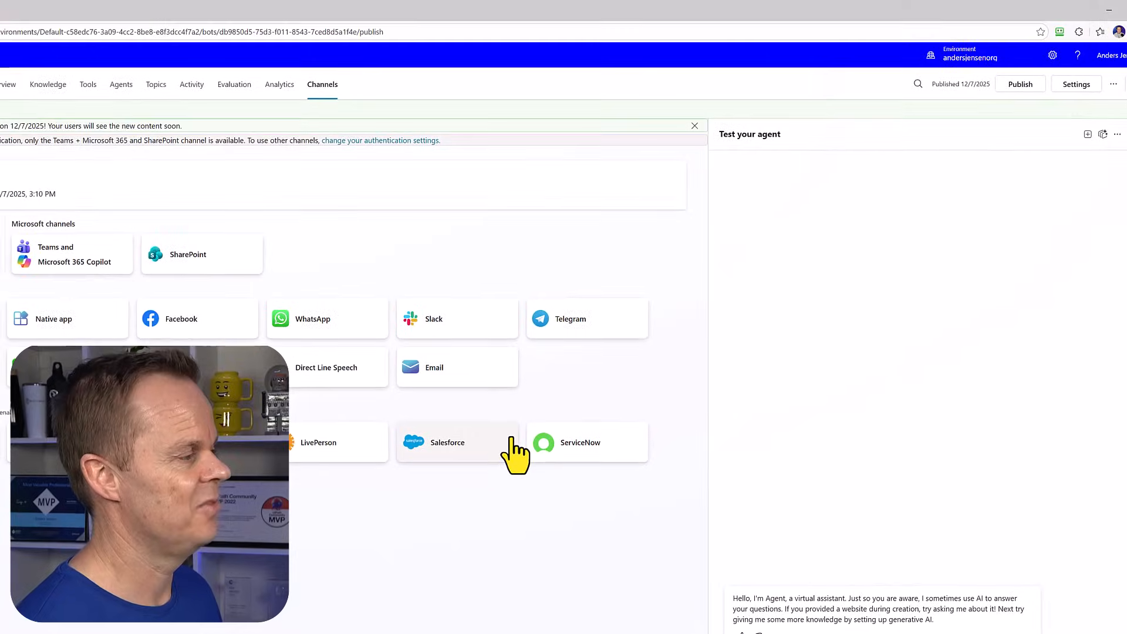
Step: View the Finance Agent in Microsoft 365 from its Teams and Microsoft 365 Copilot channel and add it to Copilot
left_click(81, 249)
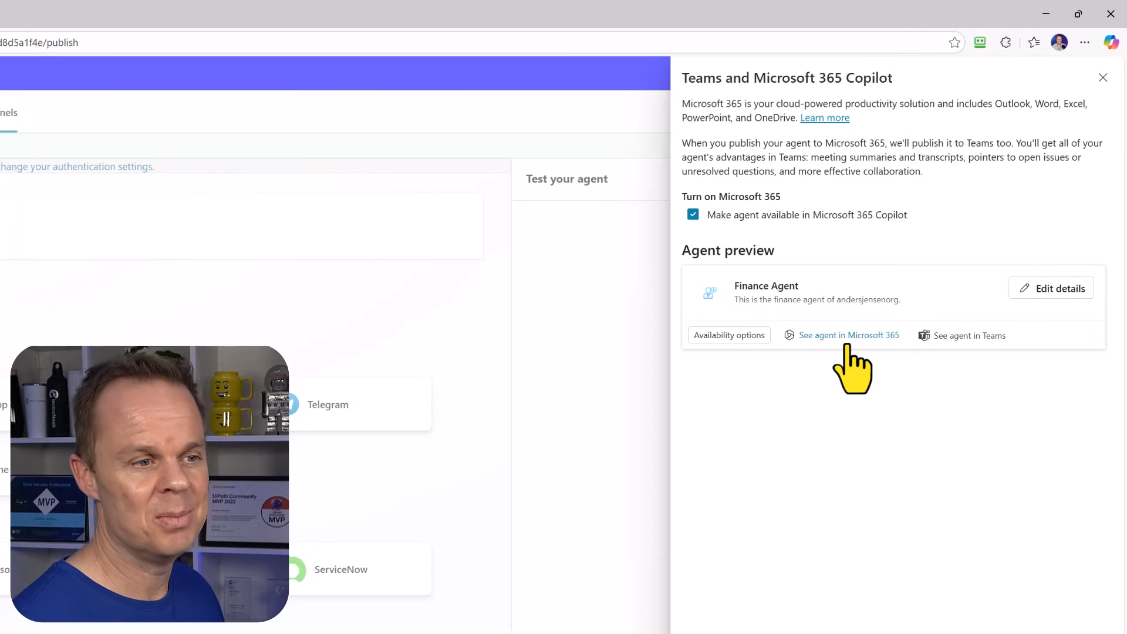
left_click(847, 343)
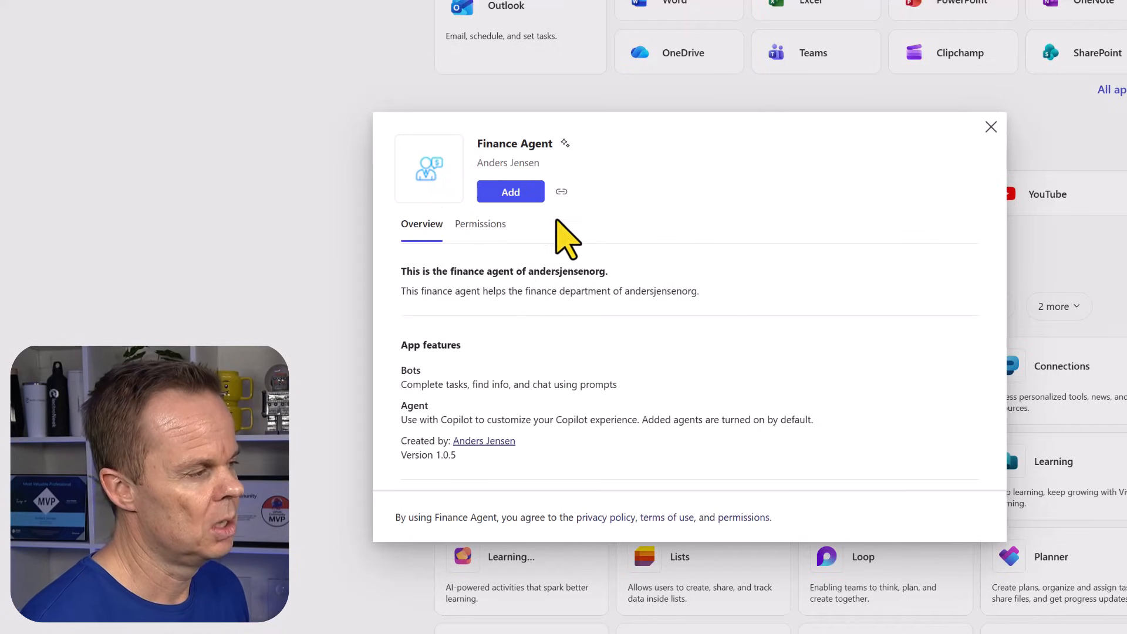
left_click(522, 194)
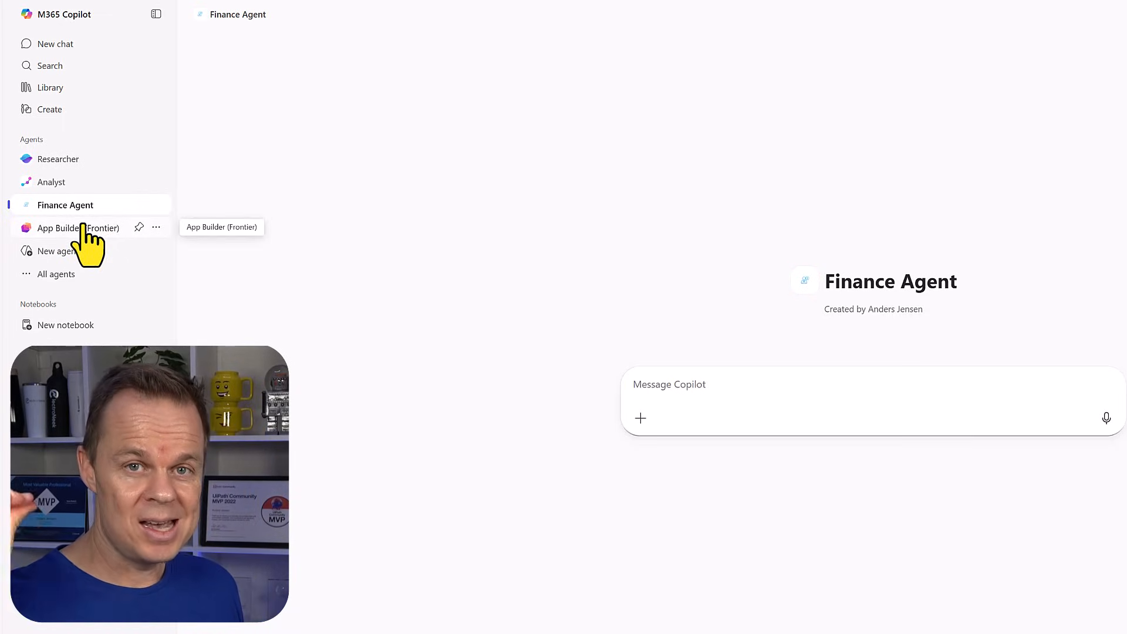
Step: Examine the Agent Store's listings, including the agents built by the organization
left_click(71, 277)
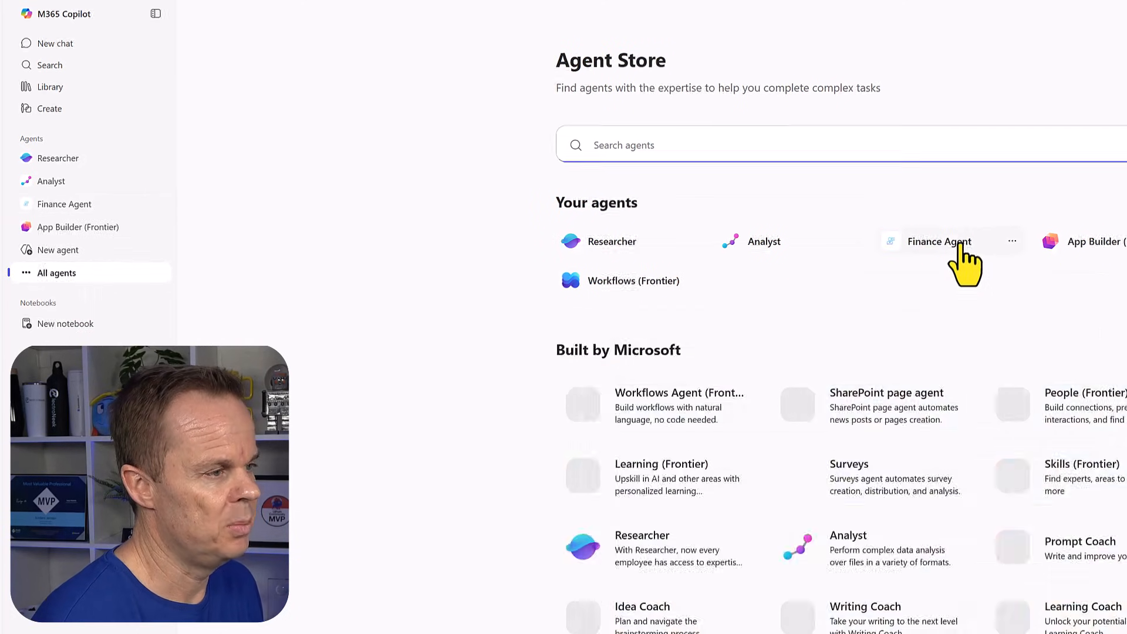
scroll(446, 405, "down", 4)
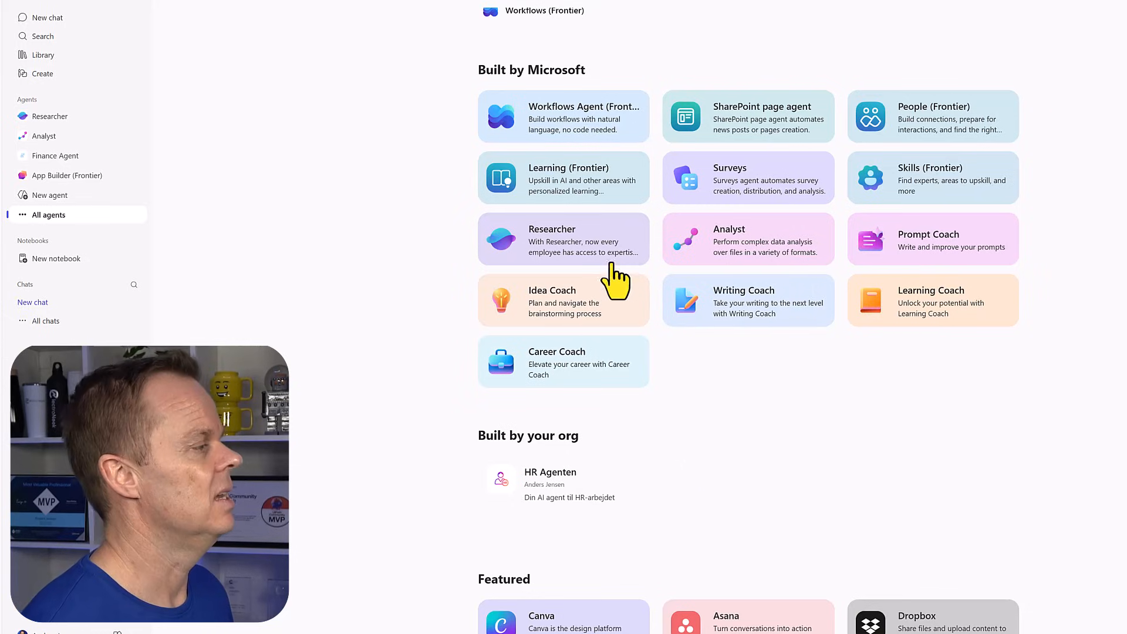
Step: Uninstall the Finance Agent from Microsoft 365 Copilot and start a new chat
scroll(395, 365, "up", 2)
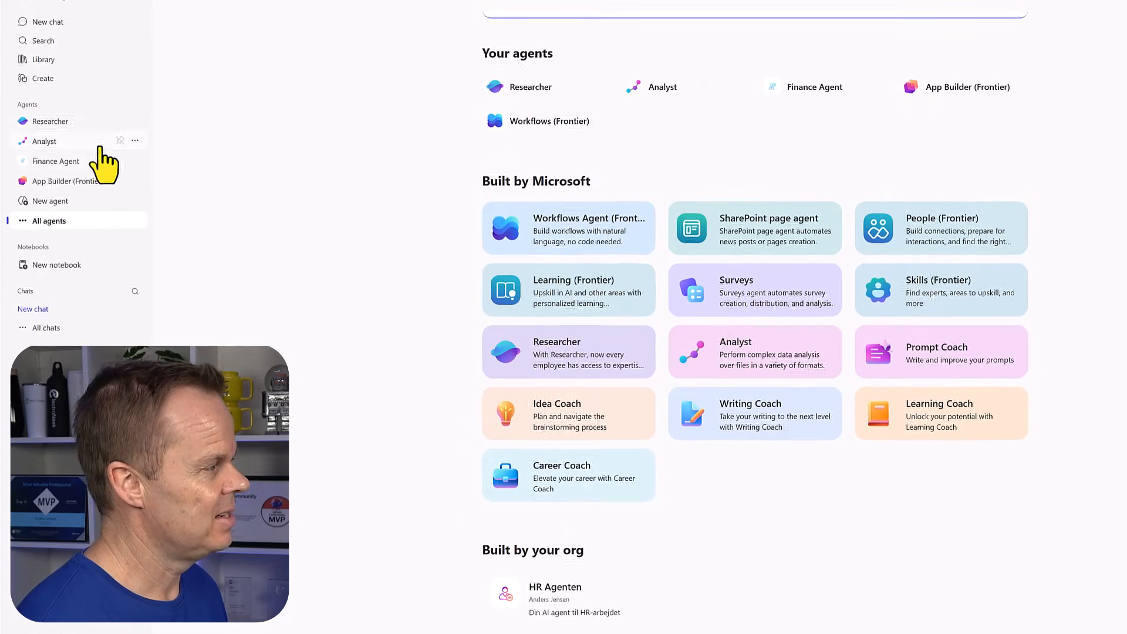
left_click(133, 154)
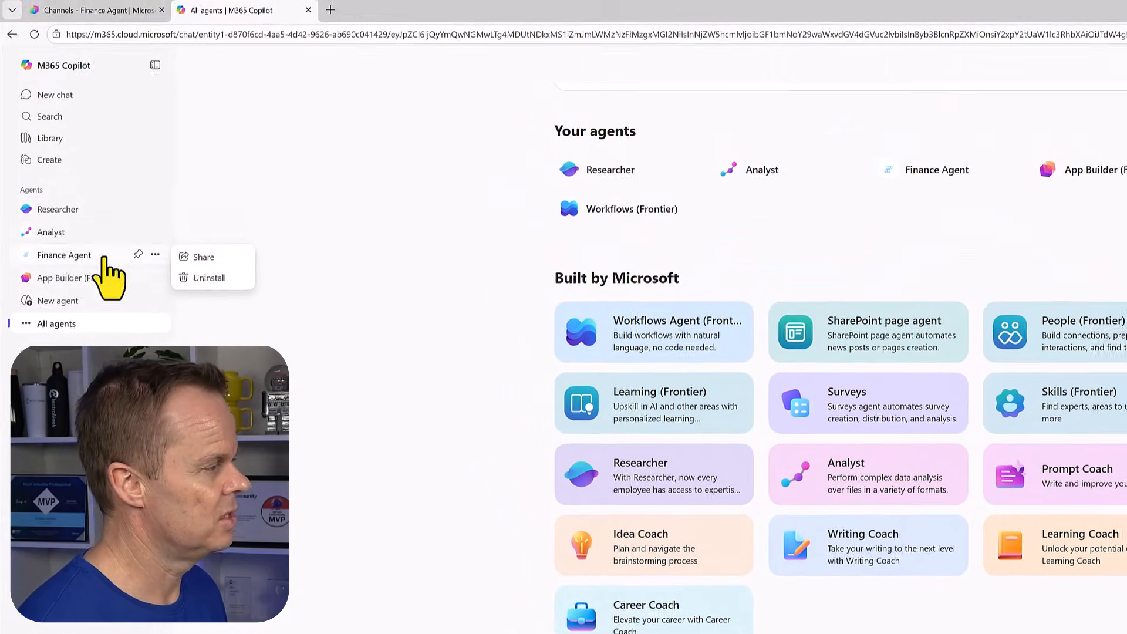
left_click(196, 230)
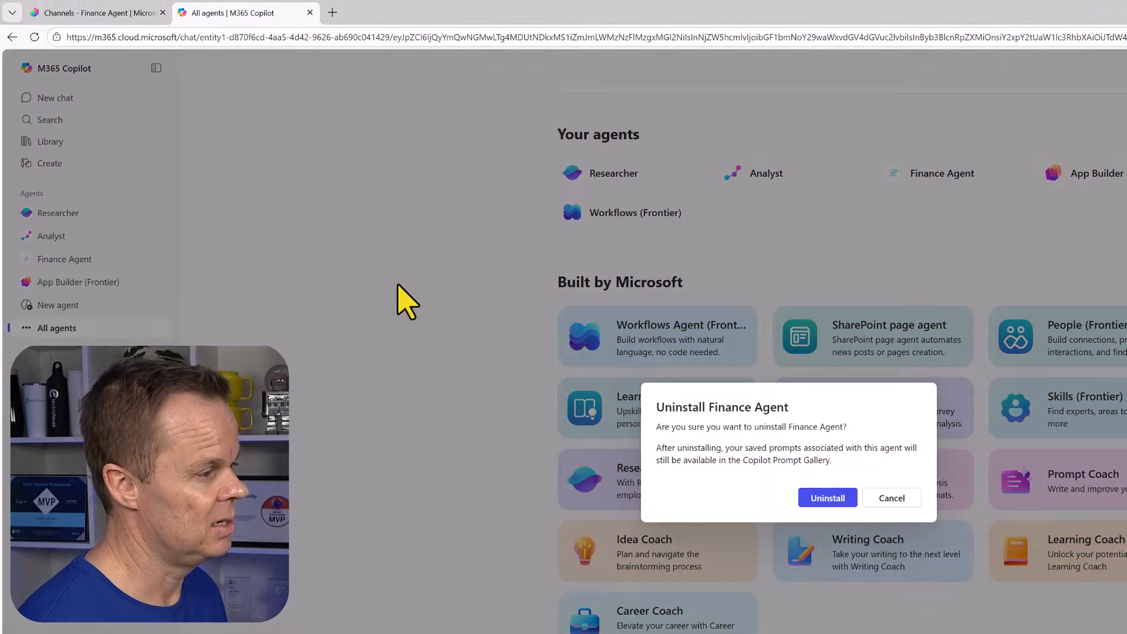
left_click(831, 500)
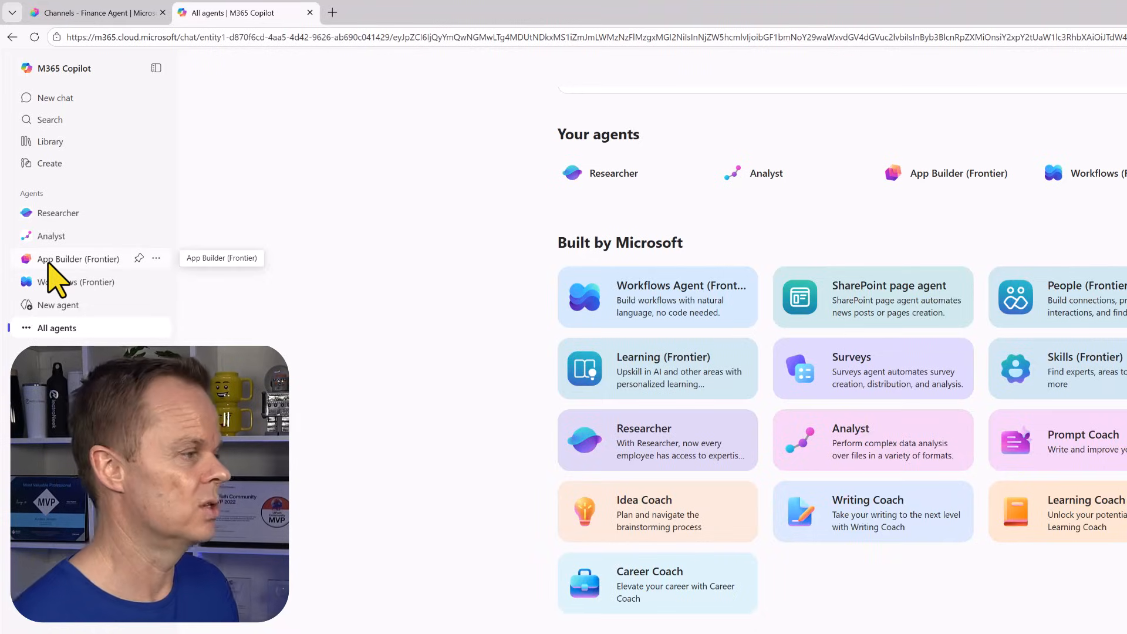
left_click(56, 98)
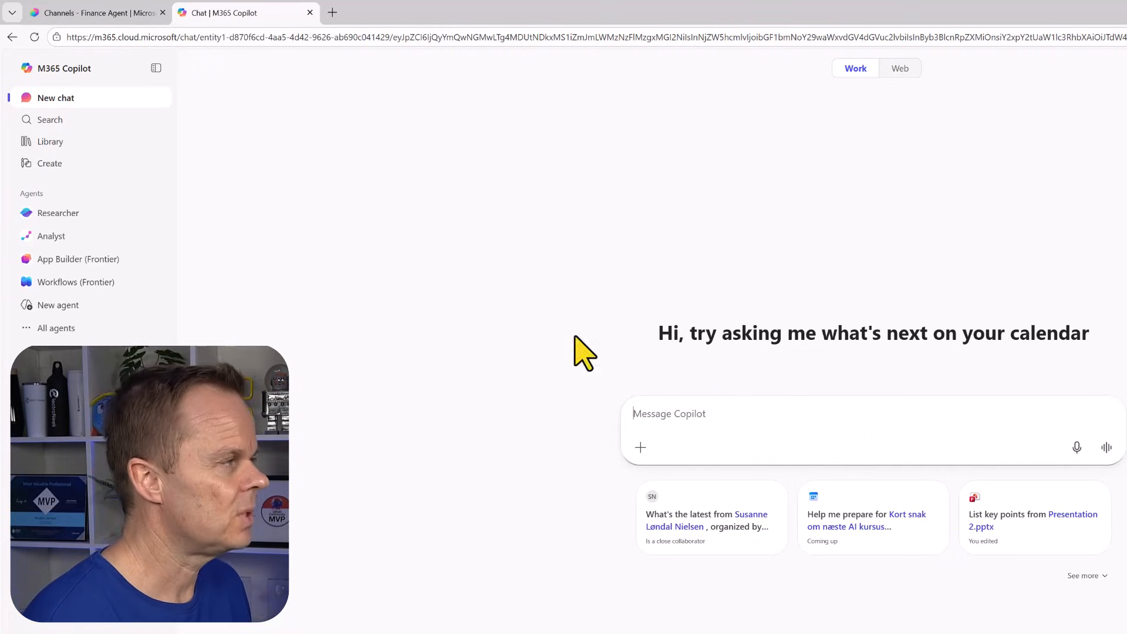
Step: Switch to Copilot Studio and open the Finance Agent's Teams and Microsoft 365 Copilot sharing settings for teammates and shared users
left_click(94, 14)
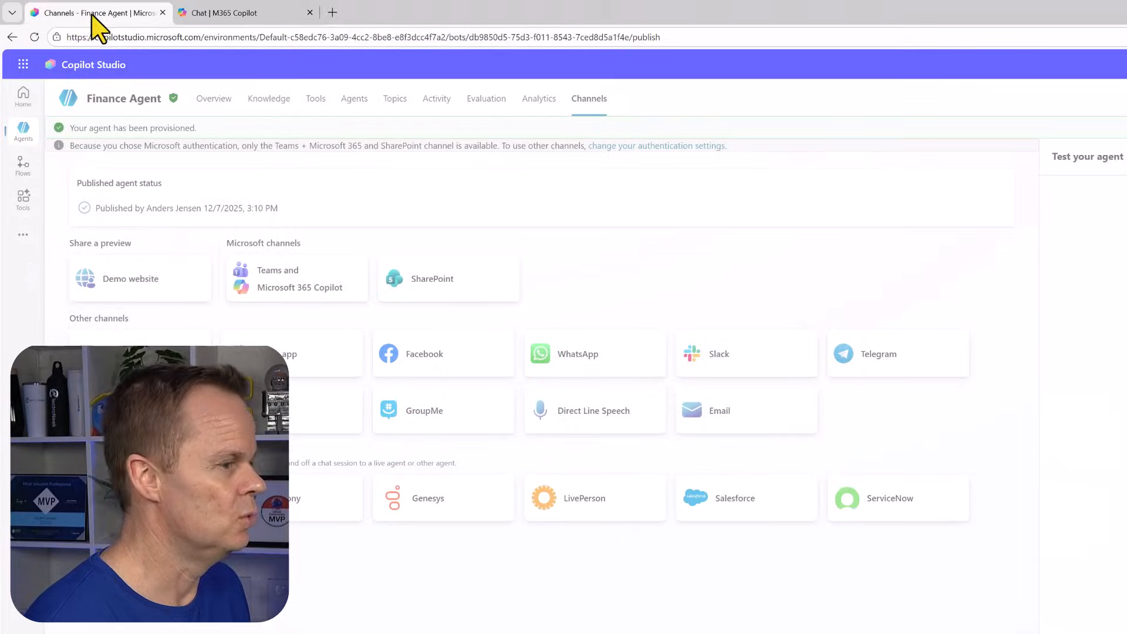
left_click(297, 278)
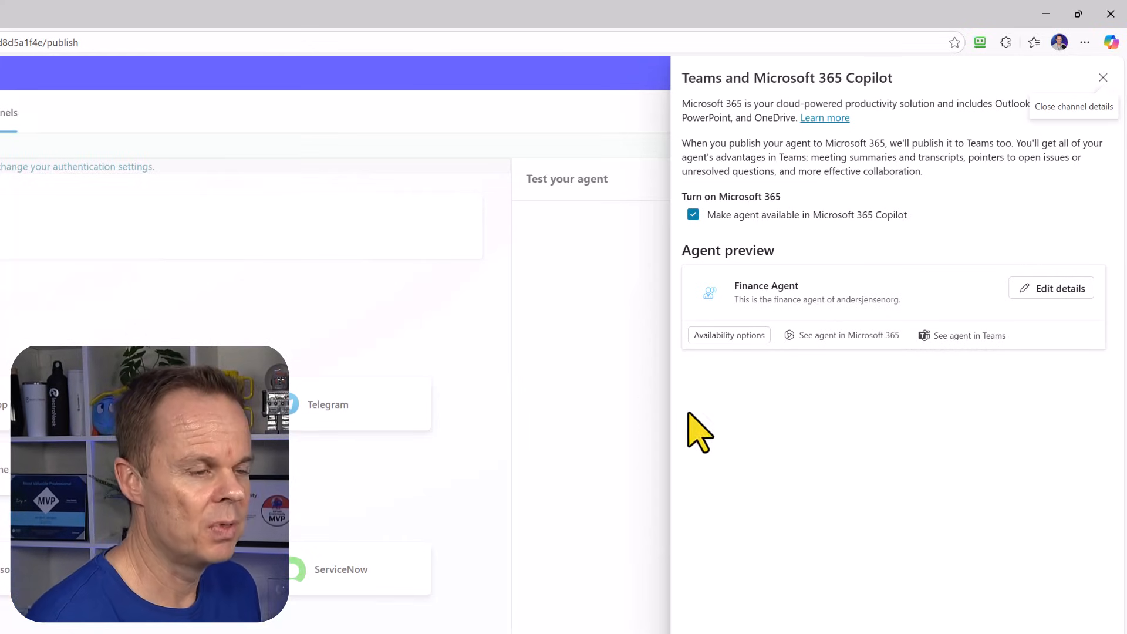
left_click(730, 338)
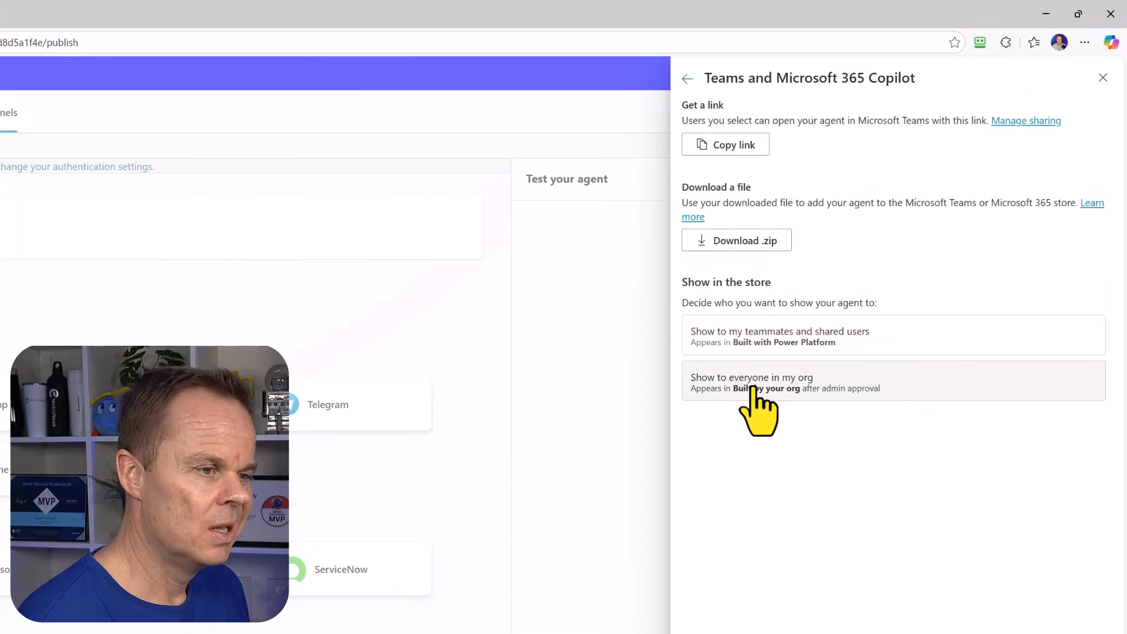
left_click(795, 343)
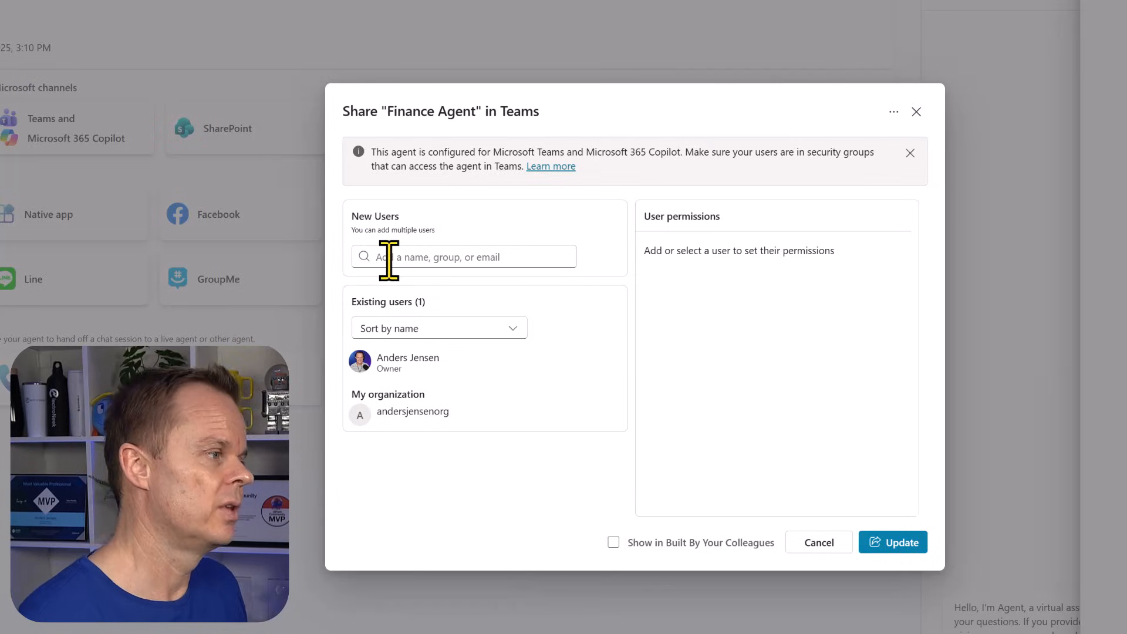
Step: Try adding a colleague to the Finance Agent's sharing as an Editor, and cancel the sharing changes
left_click(411, 258)
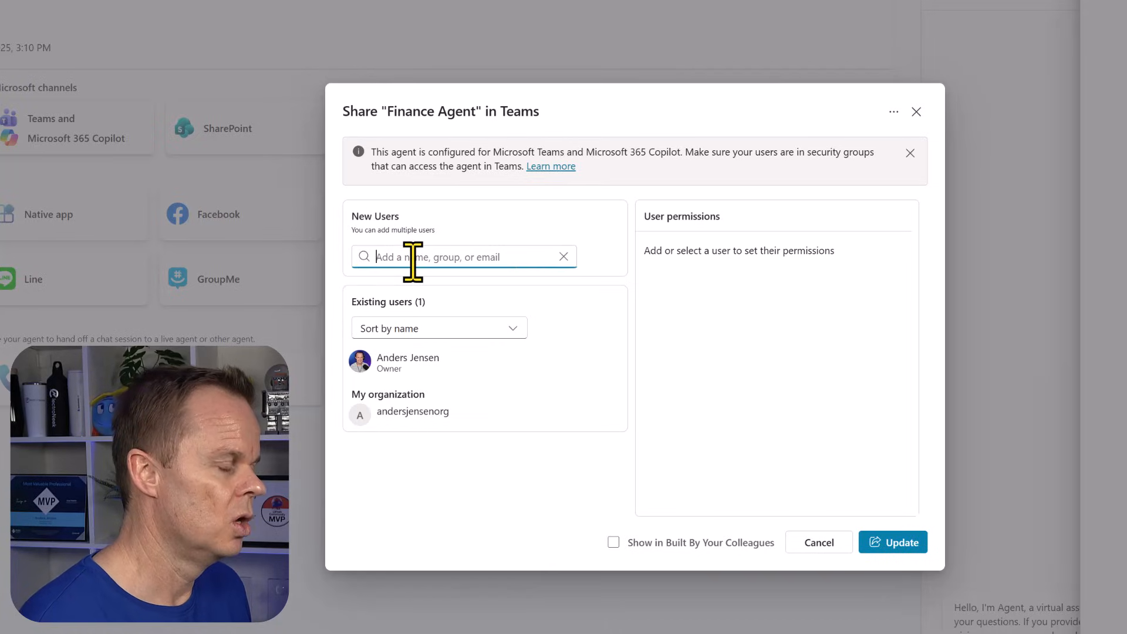
type("jan")
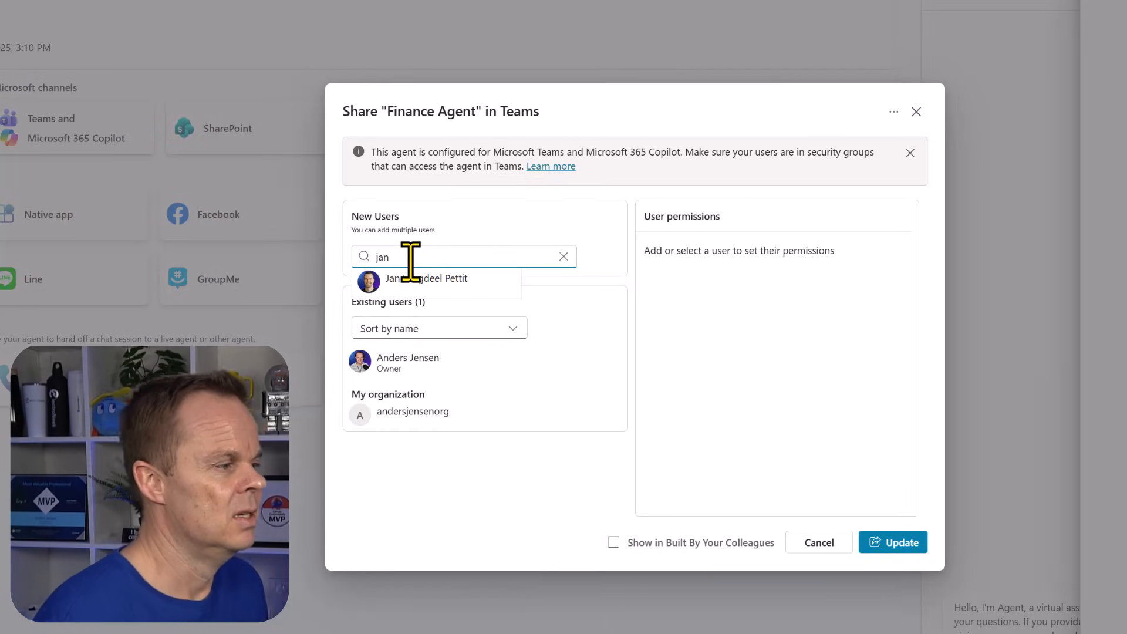
left_click(455, 290)
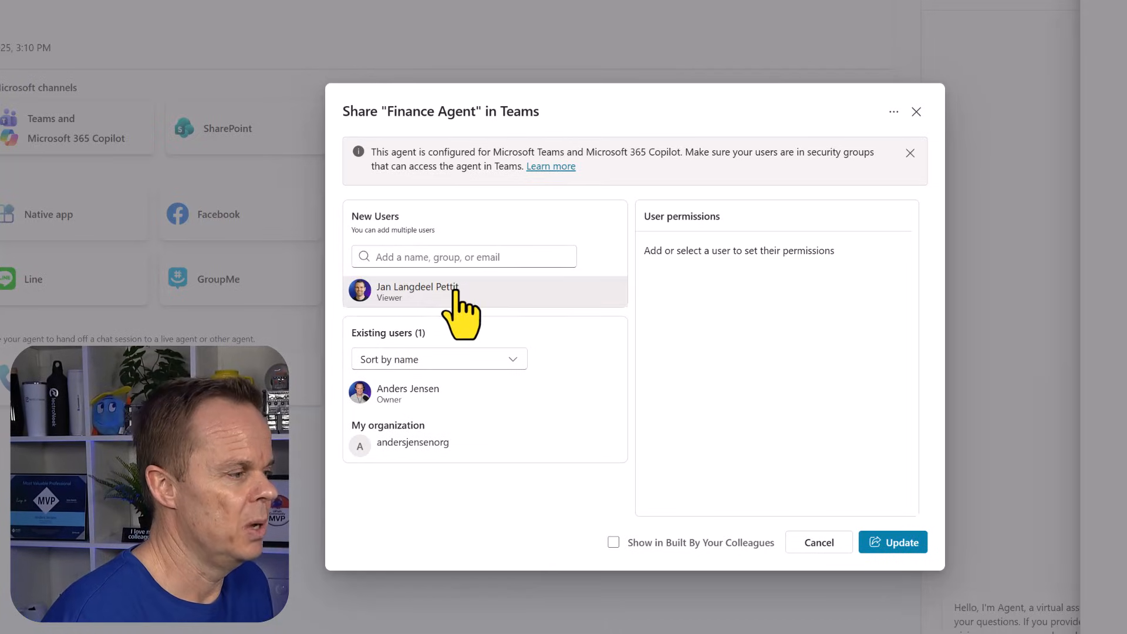
left_click(423, 294)
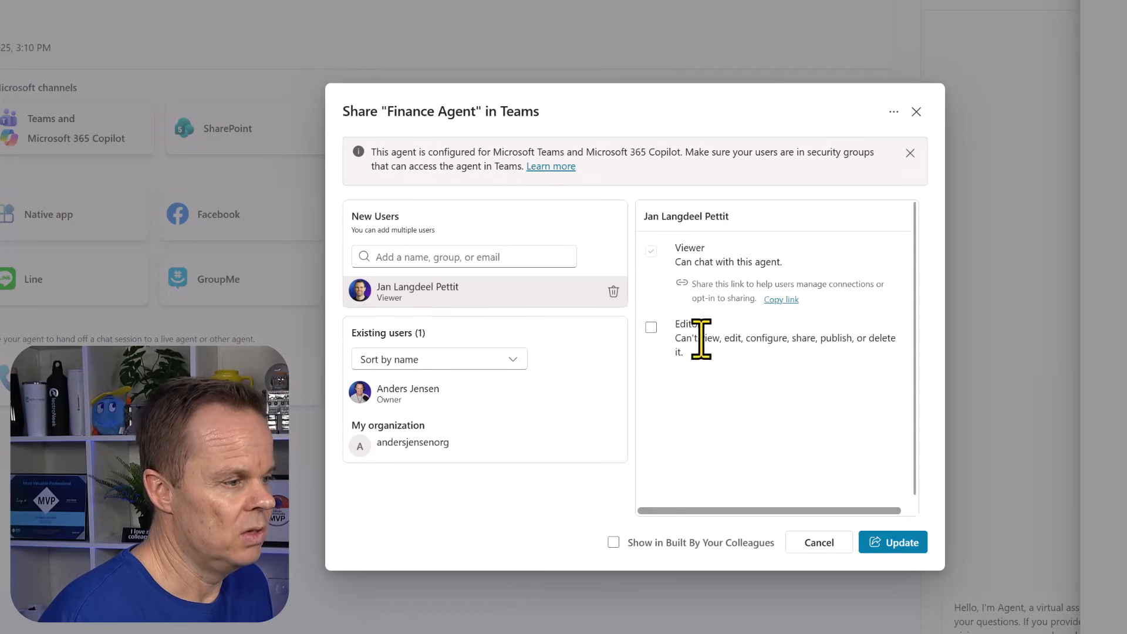
left_click(651, 327)
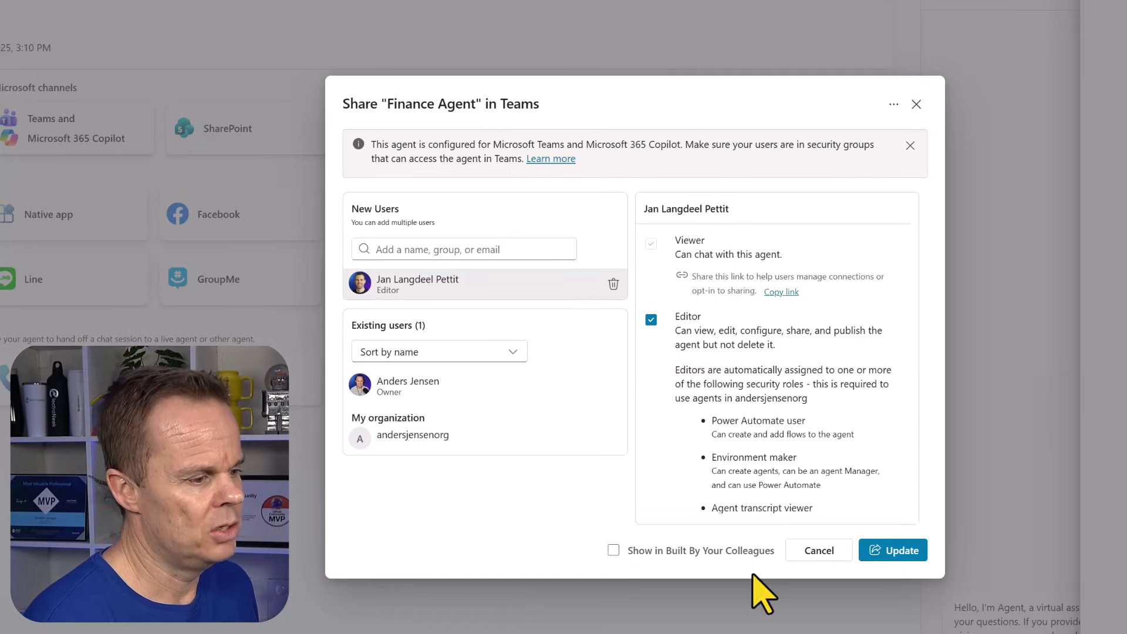
left_click(820, 555)
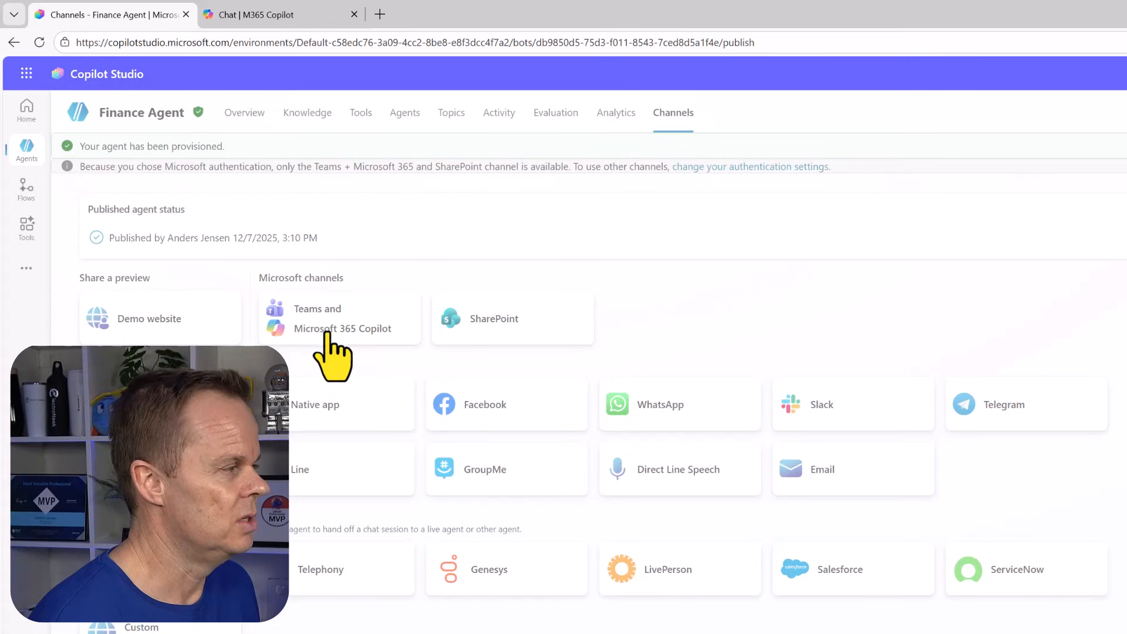
Step: Submit the Finance Agent for admin approval to show it to everyone in the org, and give everyone access to it
left_click(349, 335)
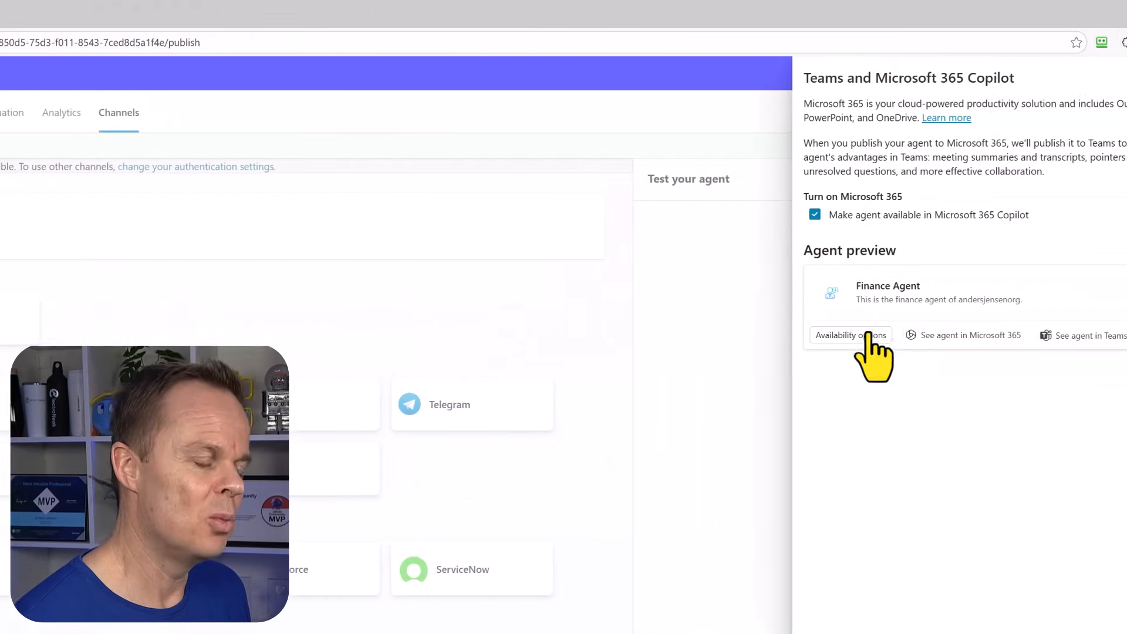
left_click(740, 339)
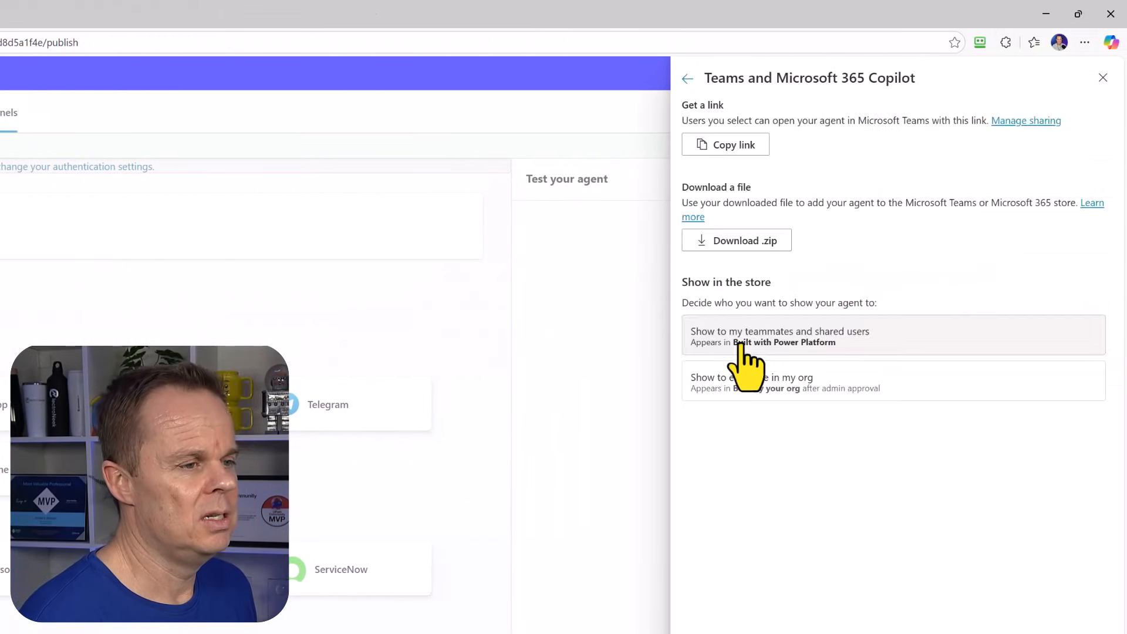
left_click(784, 386)
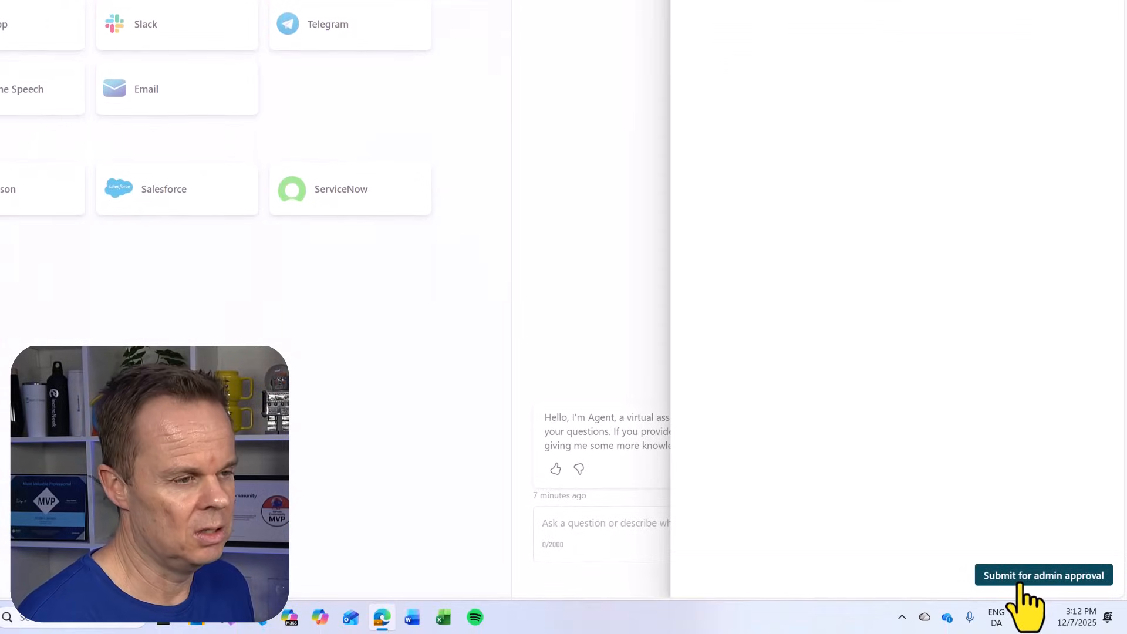
left_click(1020, 582)
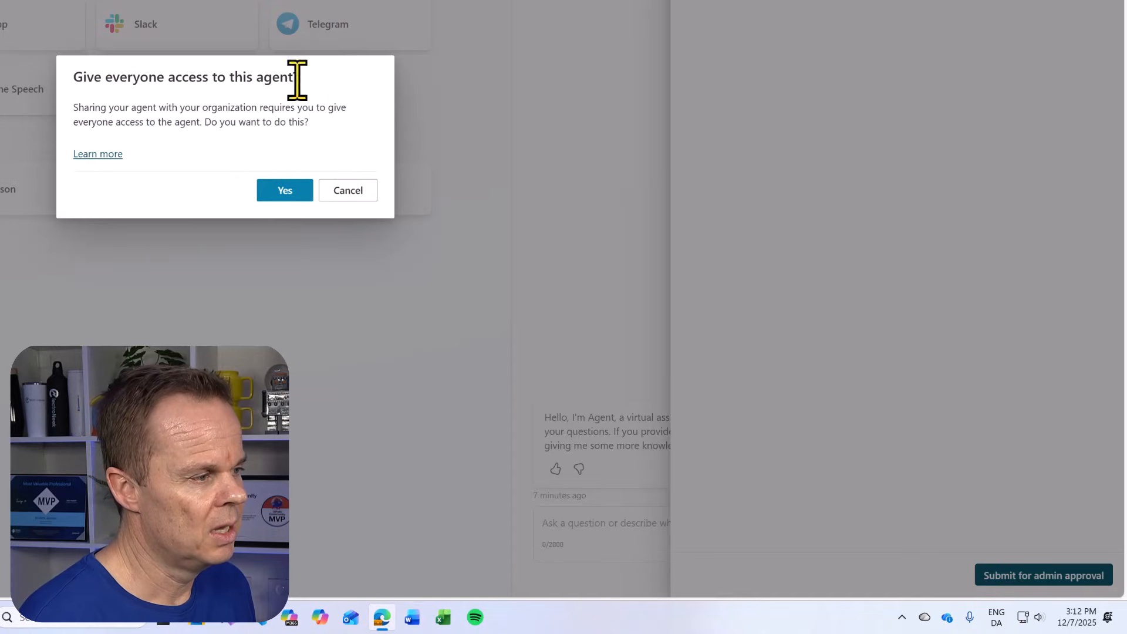
left_click(294, 194)
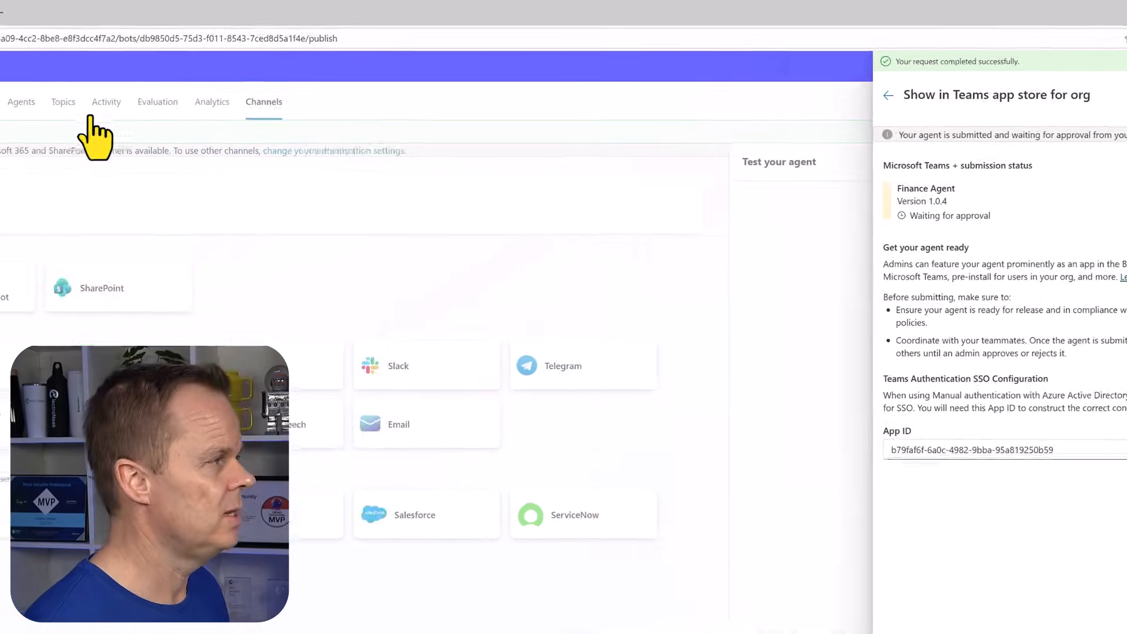
Step: Open the Microsoft 365 admin center at admin.cloud.microsoft in a new browser tab
left_click(356, 18)
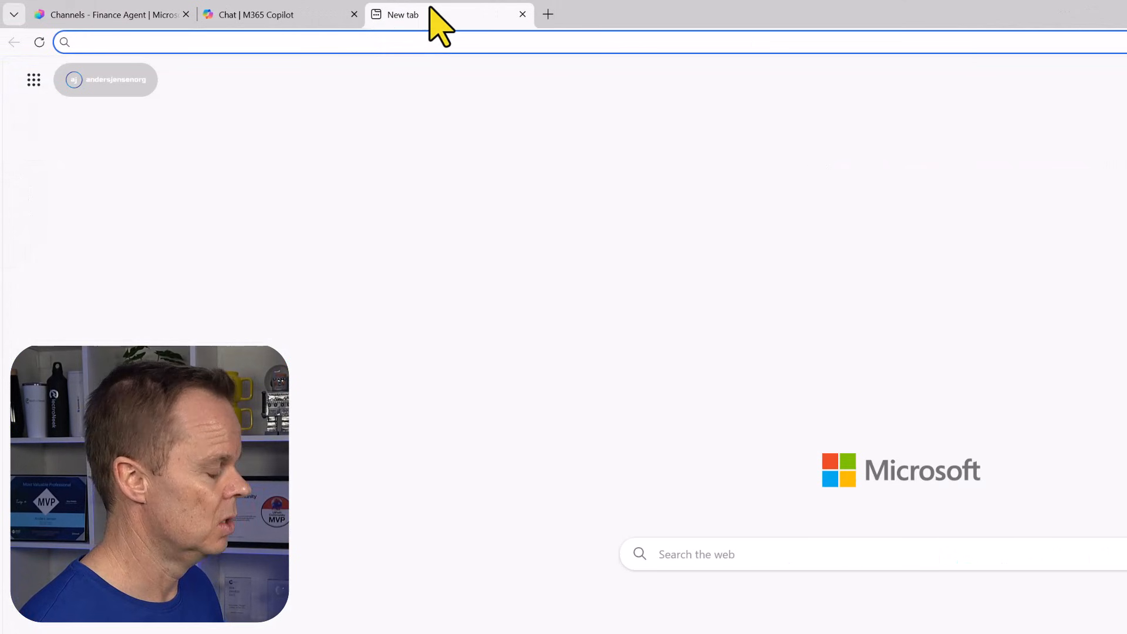
type("adminc")
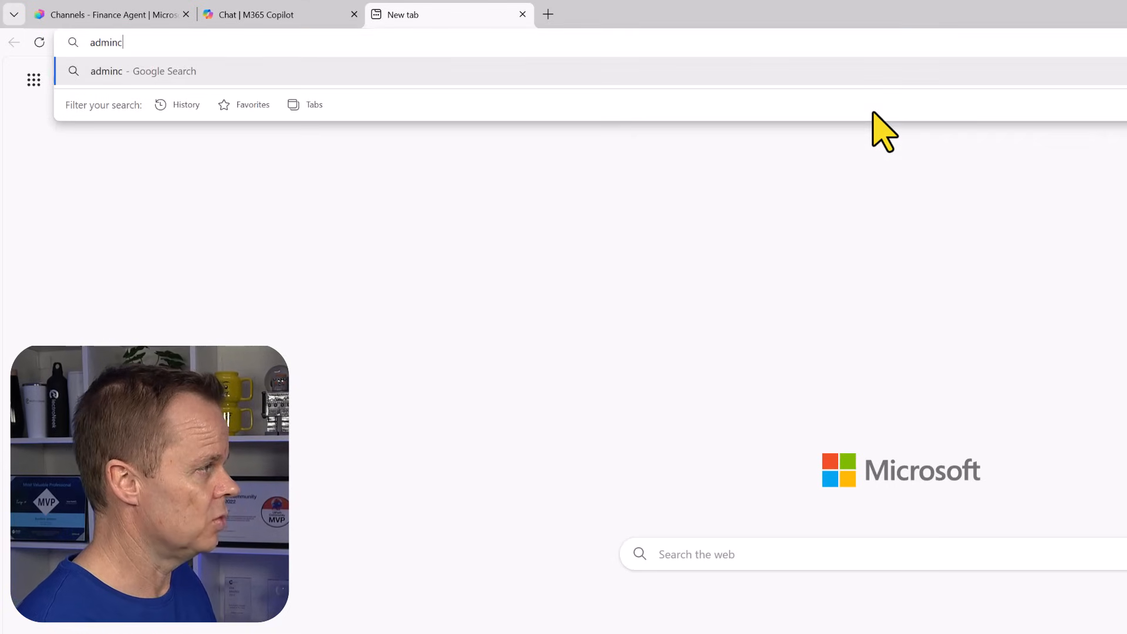
key("BackSpace")
type(".co")
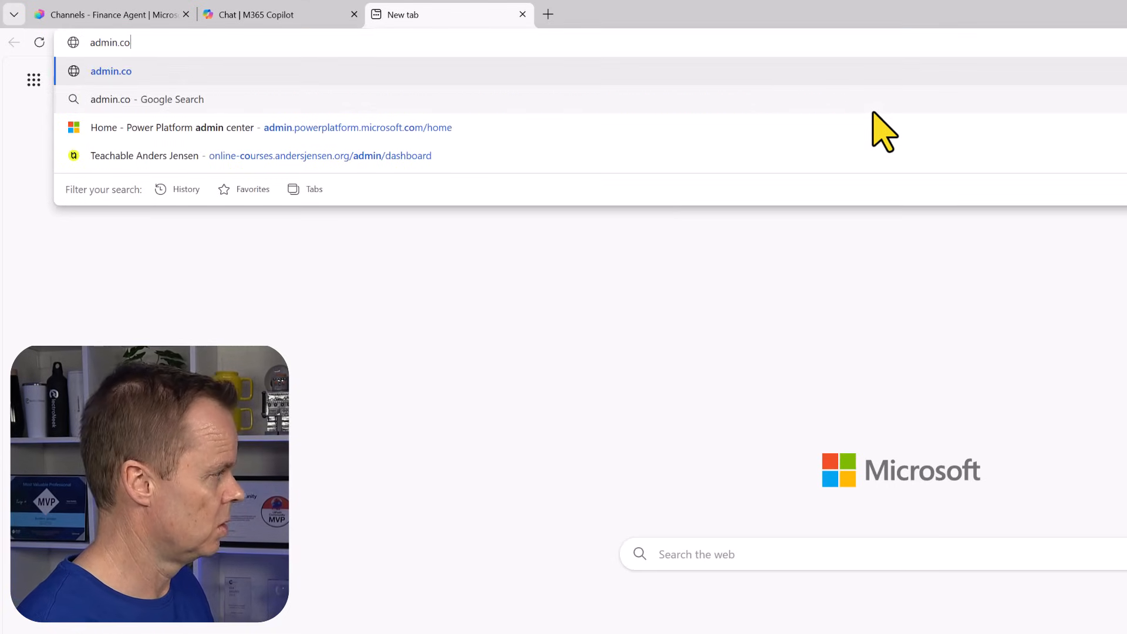
key("BackSpace")
type("loud")
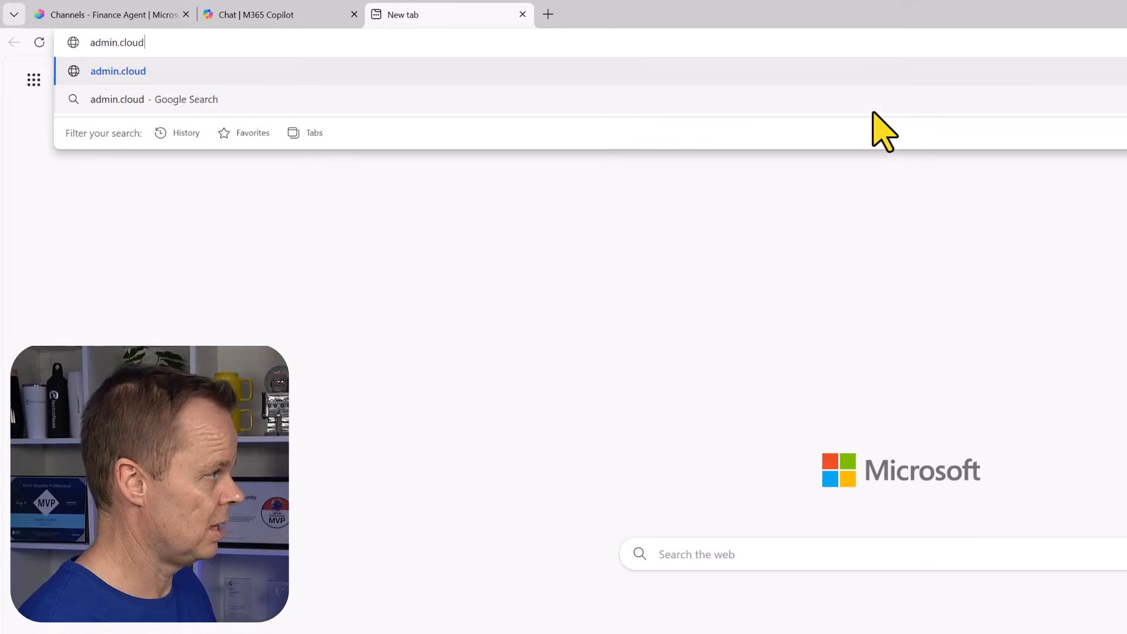
type(".microsoft")
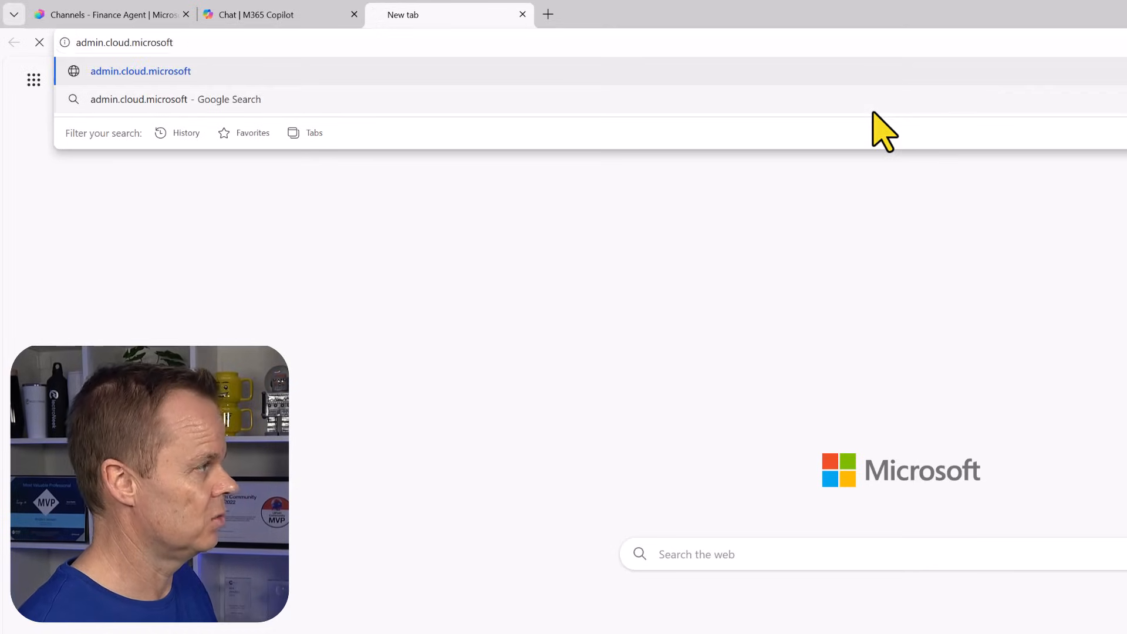
key("Return")
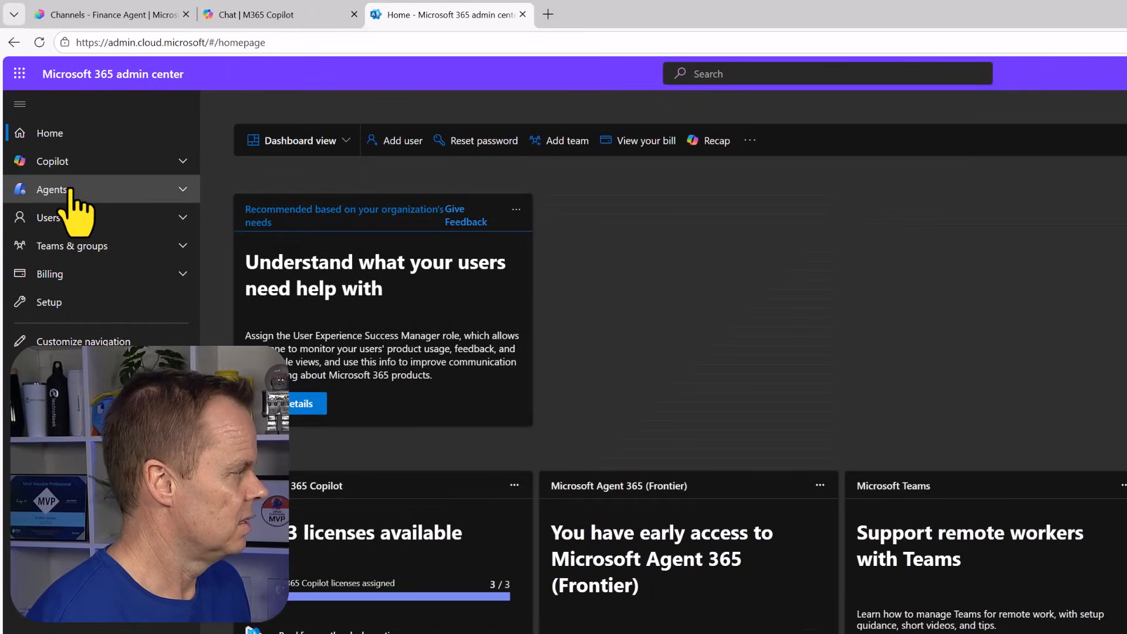
Step: Open the Finance Agent's pending request among the organization's agent requests
left_click(53, 189)
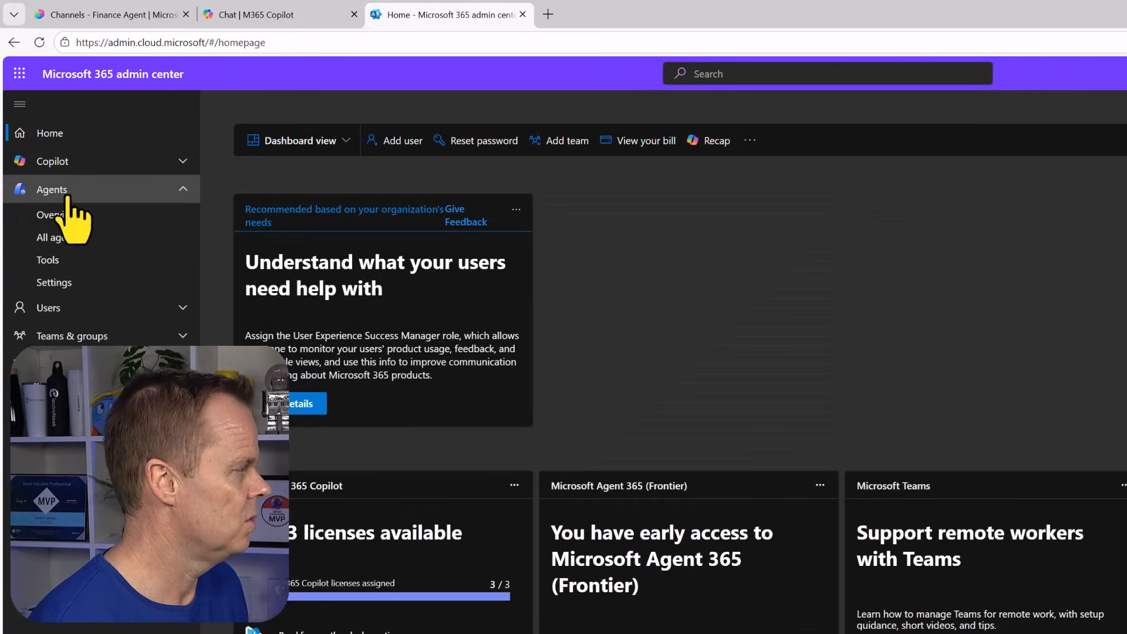
left_click(57, 238)
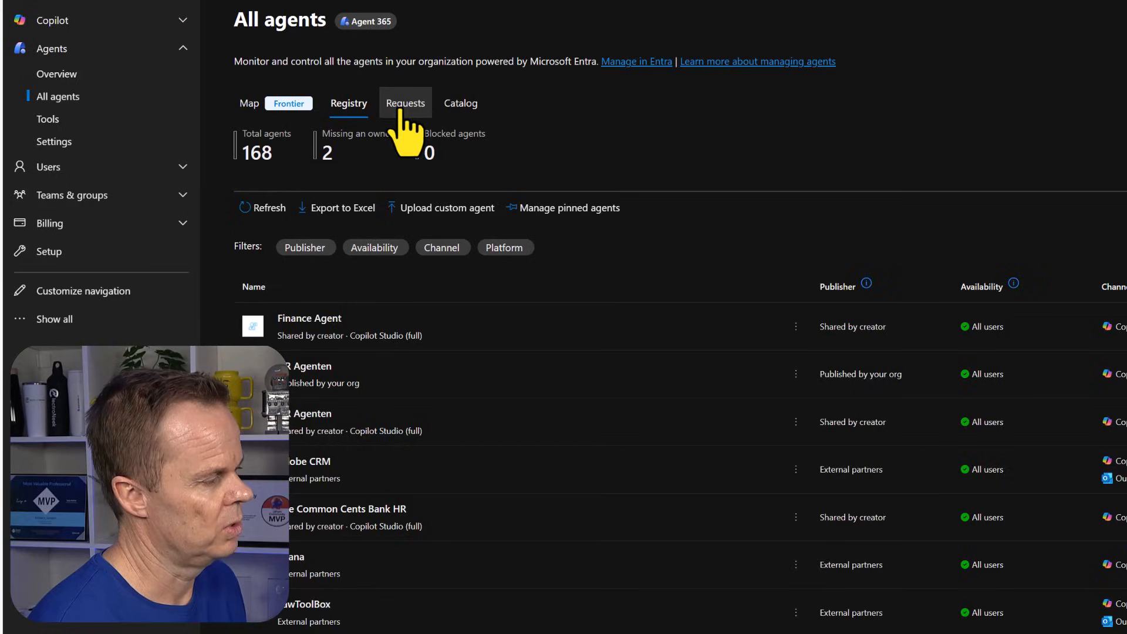
left_click(400, 112)
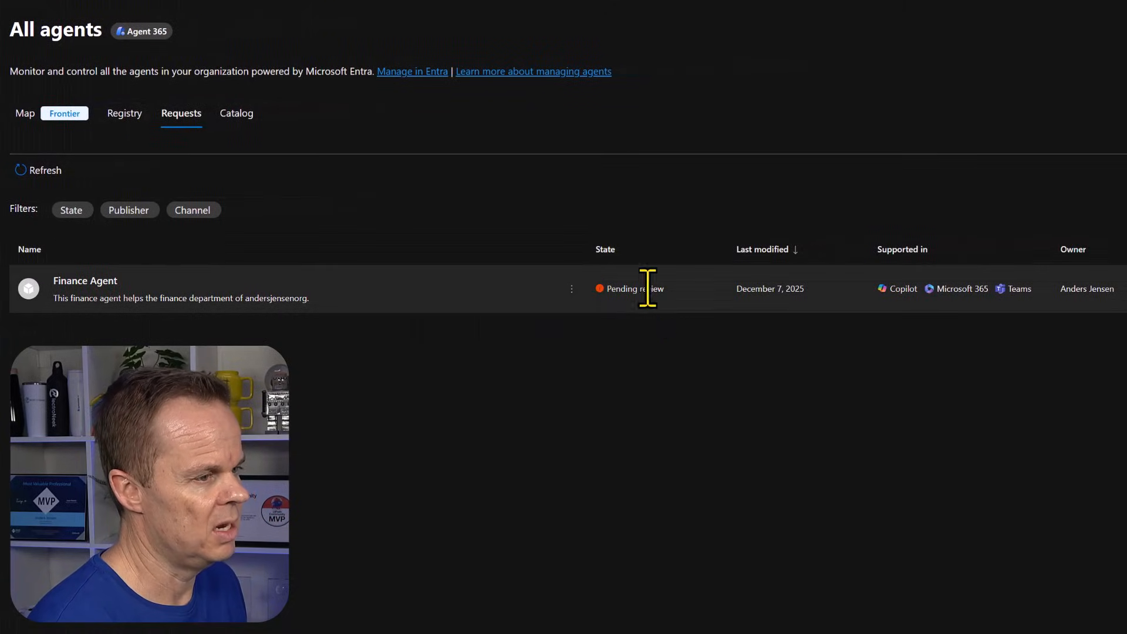
left_click(182, 301)
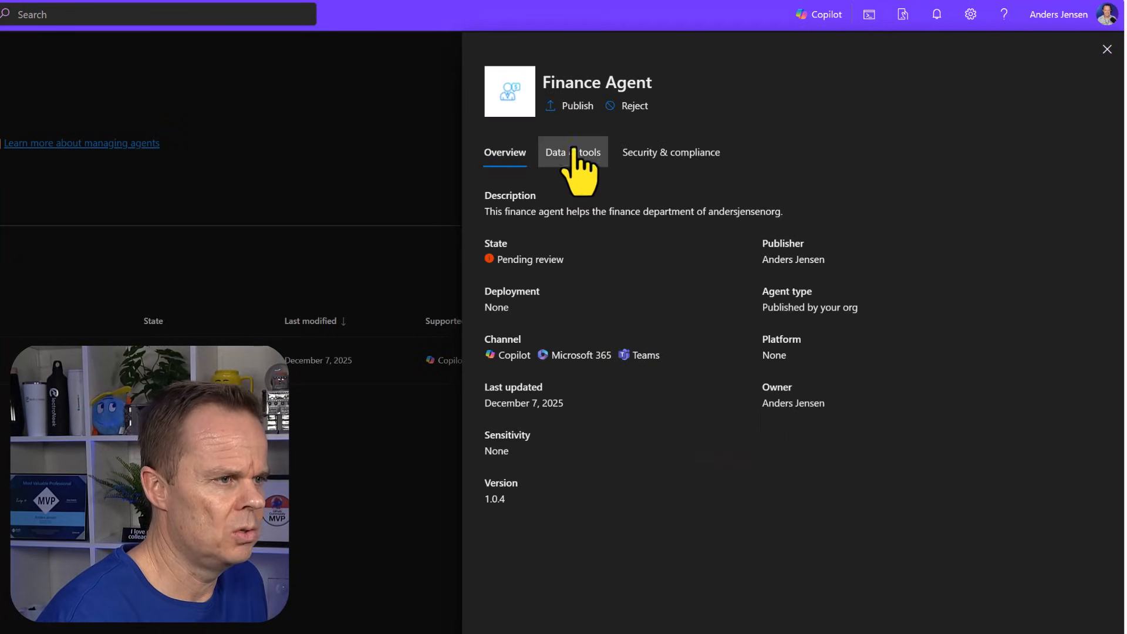
Step: Publish the Finance Agent for all users to install, pre-installed for None, with the policy template "Default template for no instances"
left_click(577, 109)
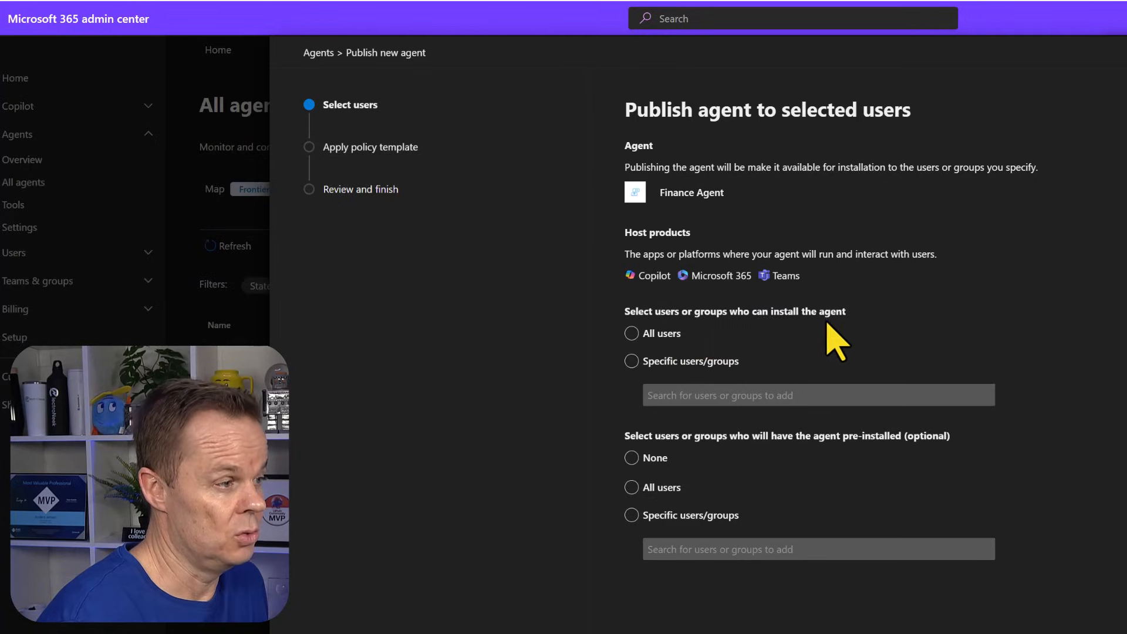
left_click(666, 334)
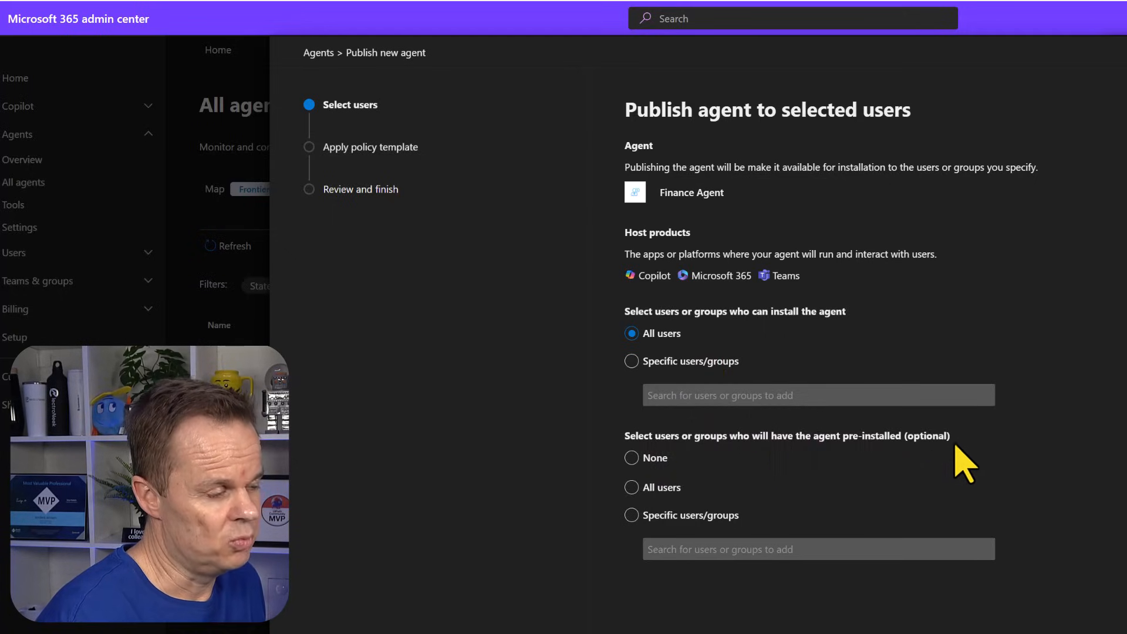
left_click(652, 463)
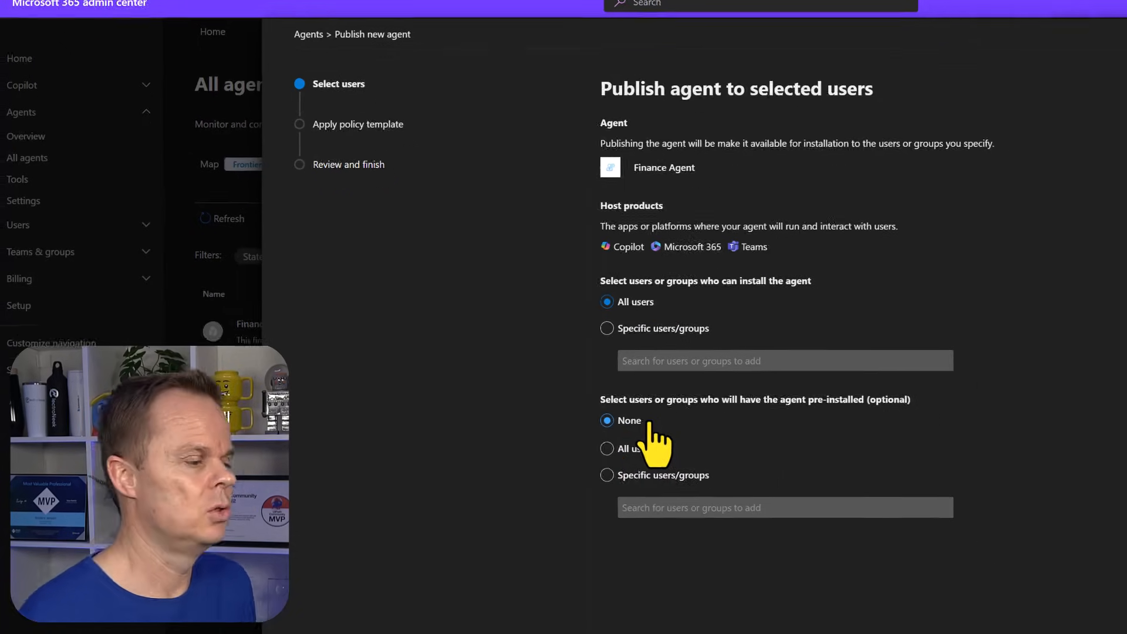
left_click(560, 591)
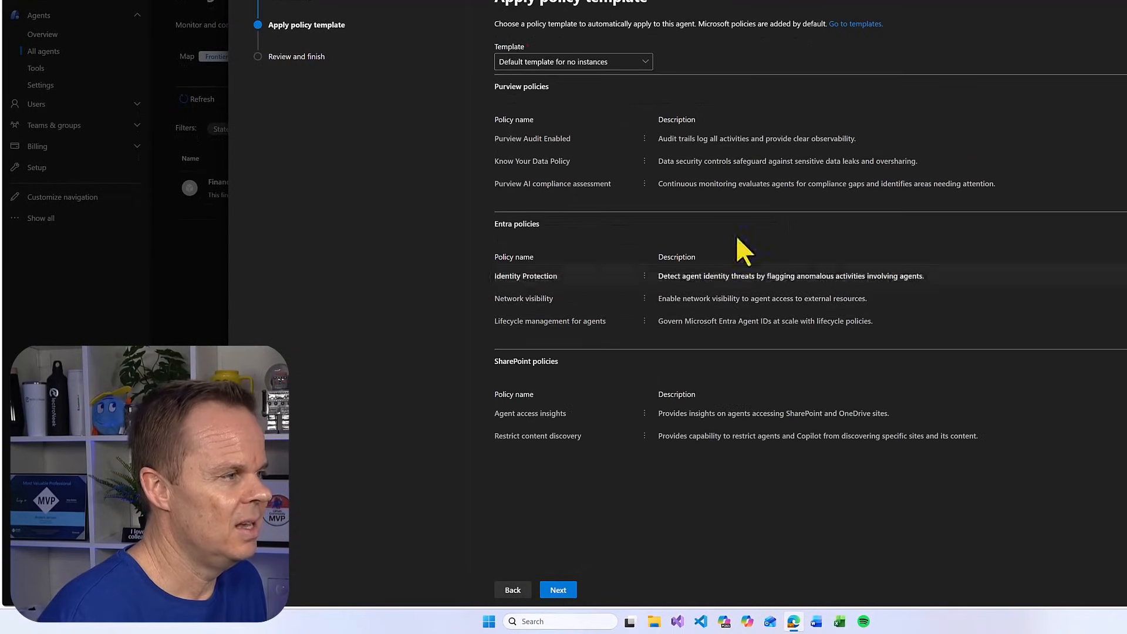
left_click(560, 590)
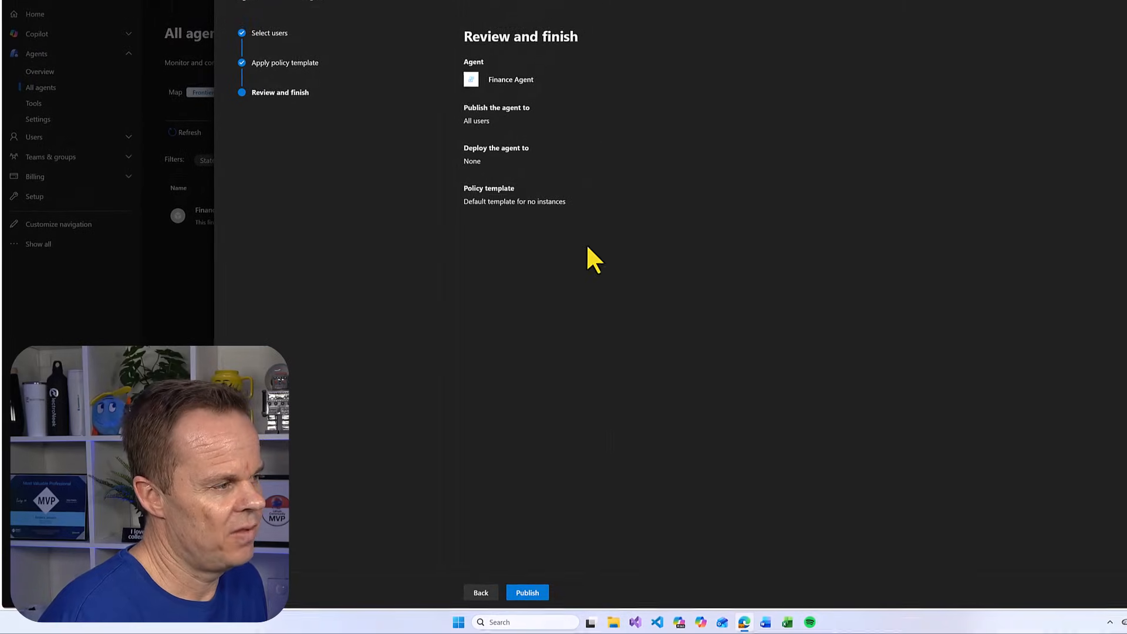
left_click(525, 593)
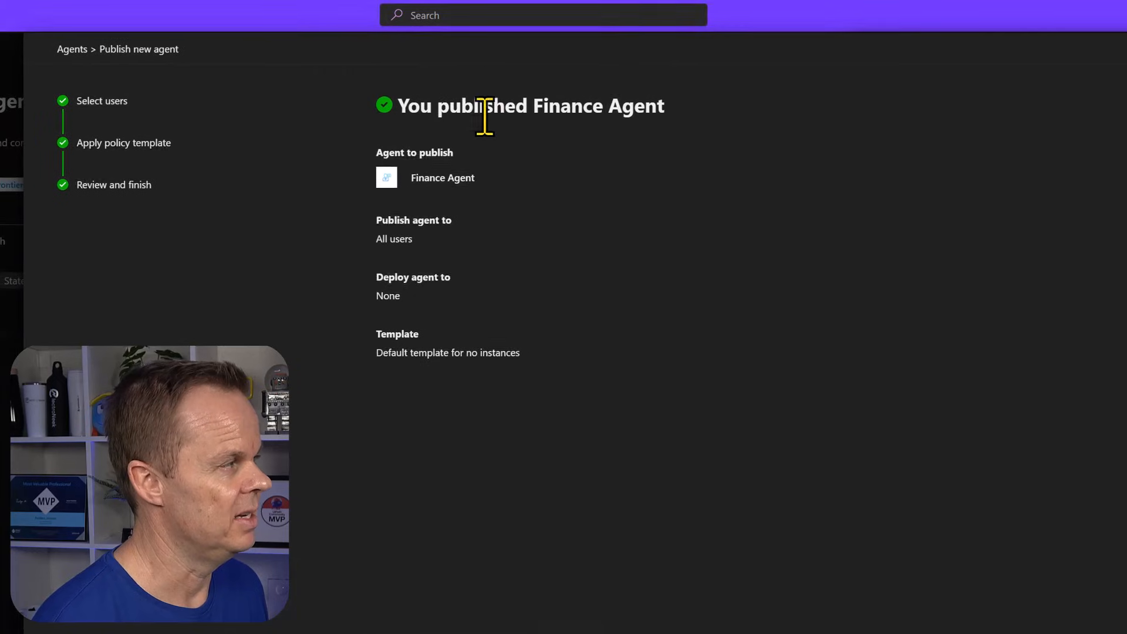
Step: Switch back to Microsoft 365 Copilot and look up the Finance Agent among the Agent Store's agents built by the organization
left_click(249, 13)
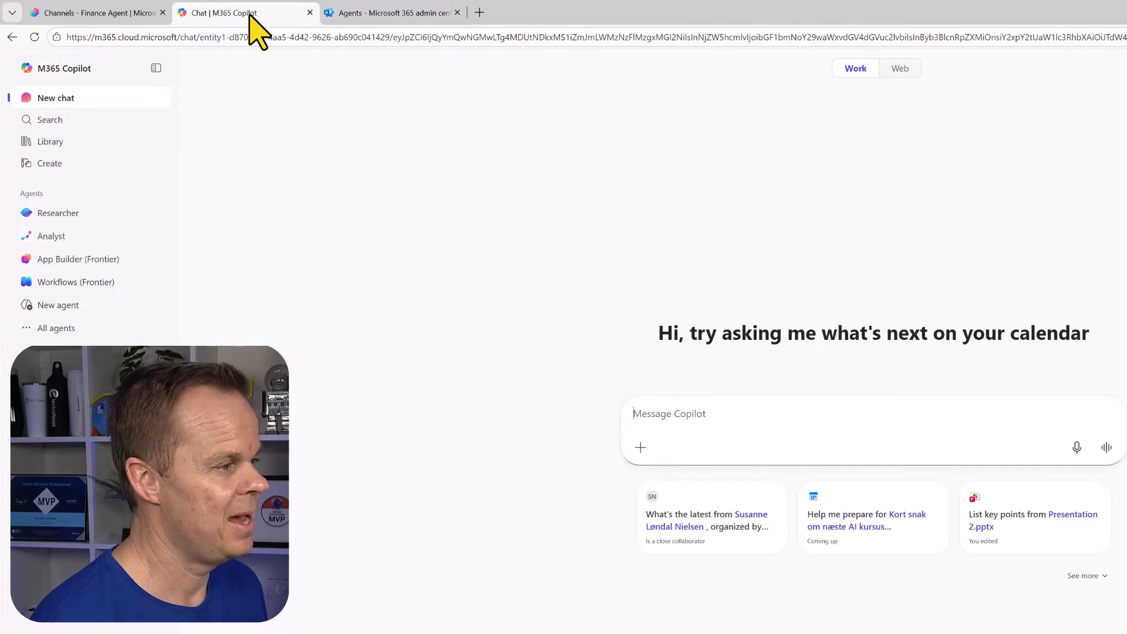
left_click(73, 332)
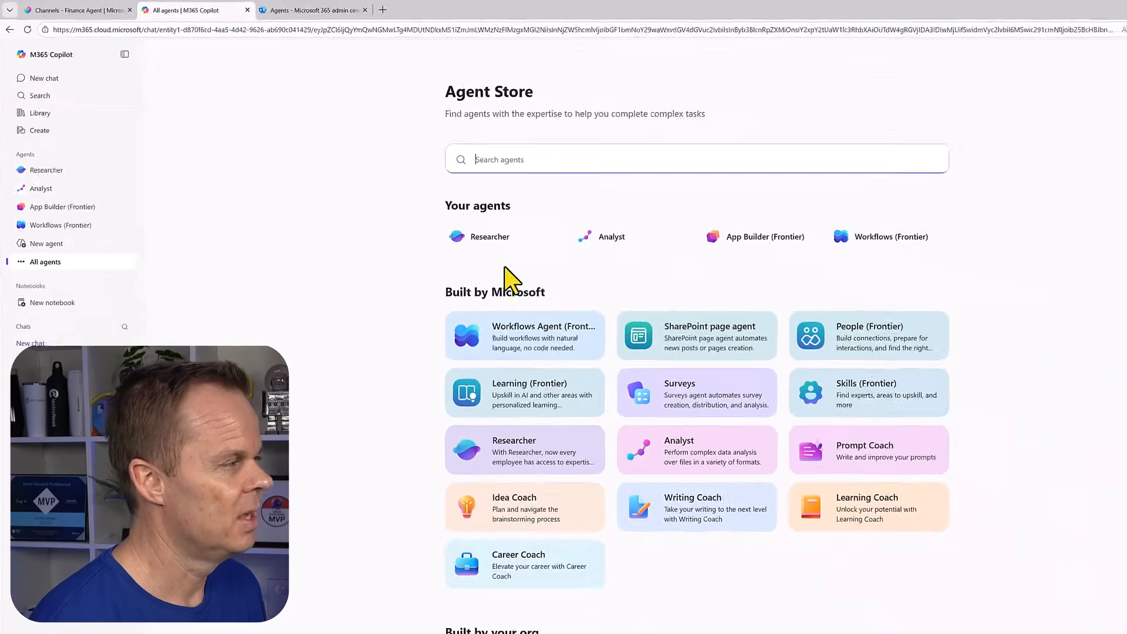
scroll(511, 280, "down", 1)
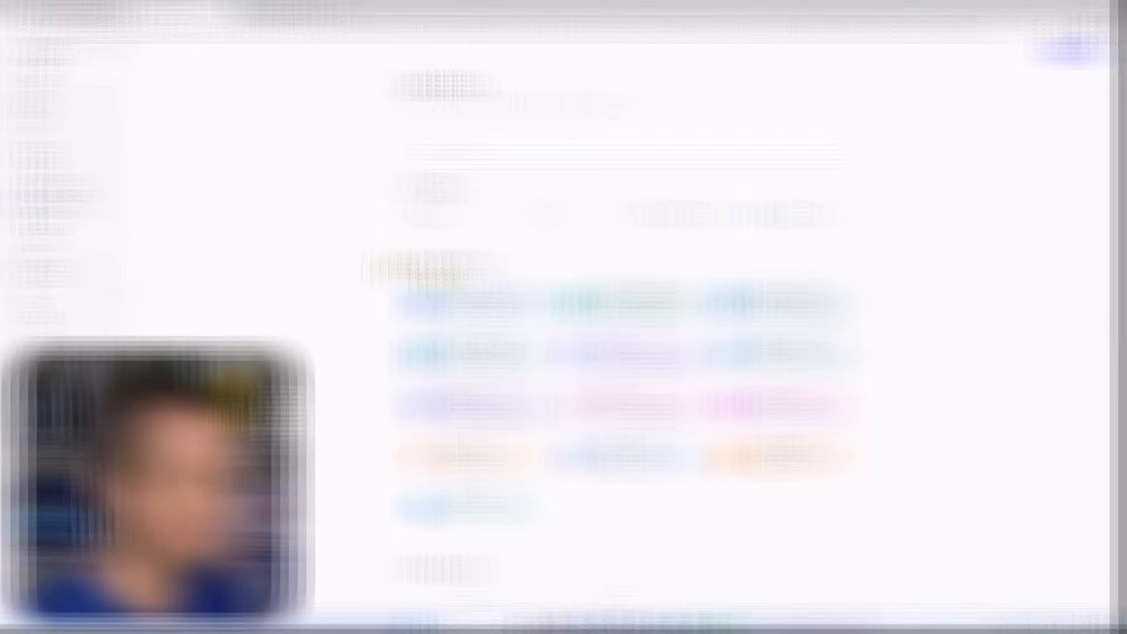
scroll(382, 255, "down", 3)
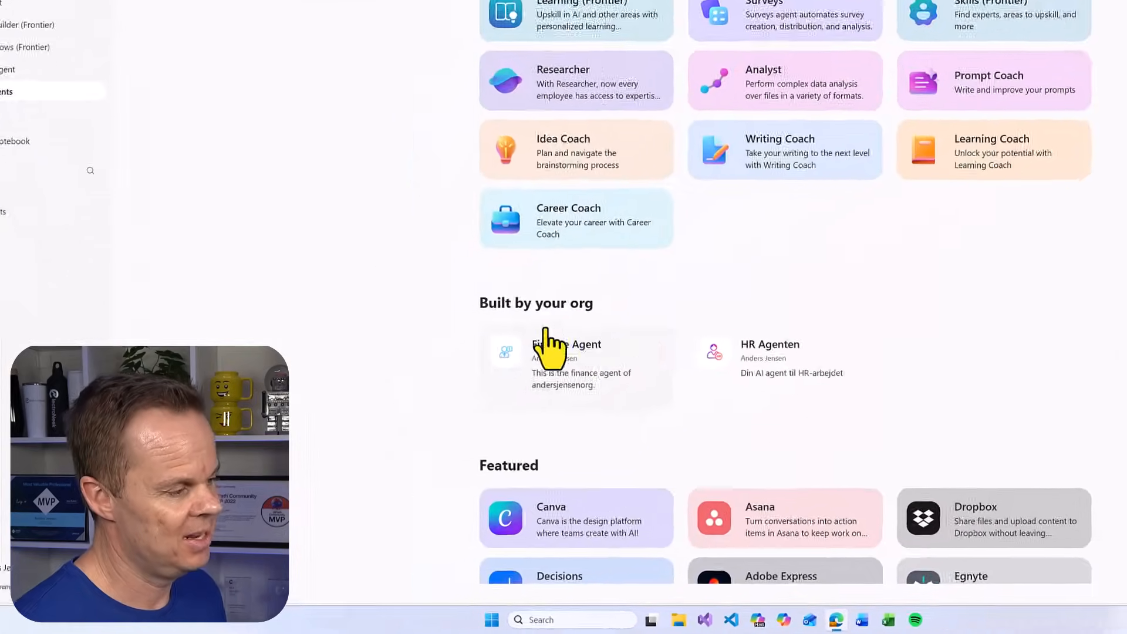